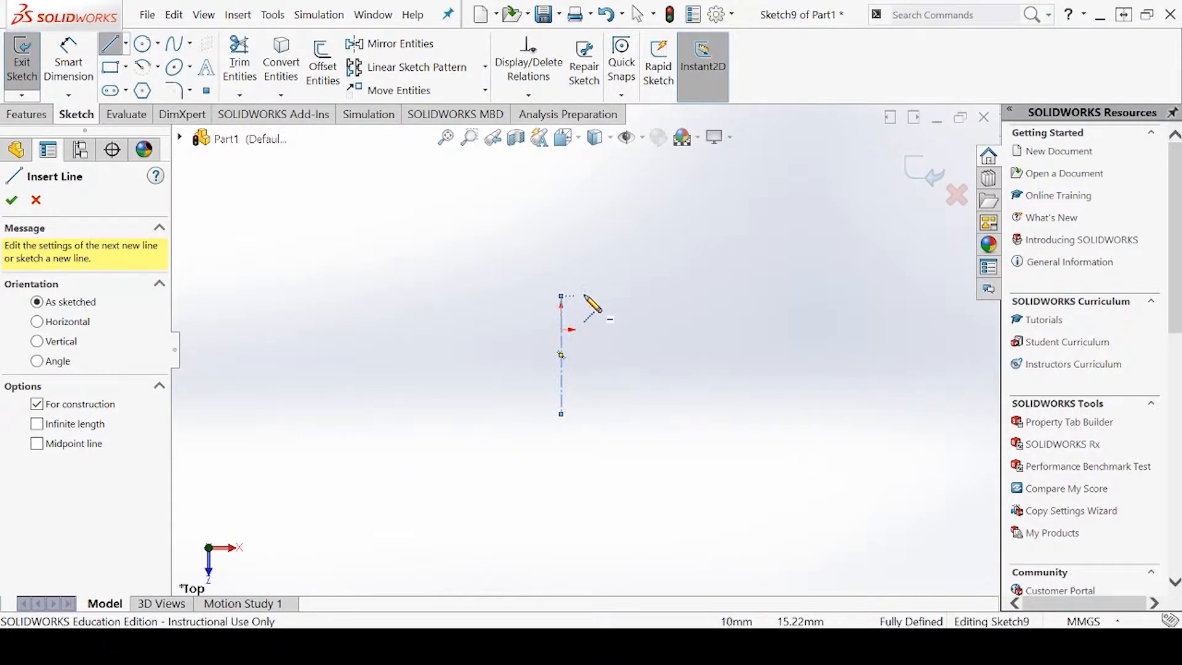
# - Draw a vertical construction line up from the lower end of the existing centerline and set its length to 17.32 mm
pyautogui.click(561, 414)
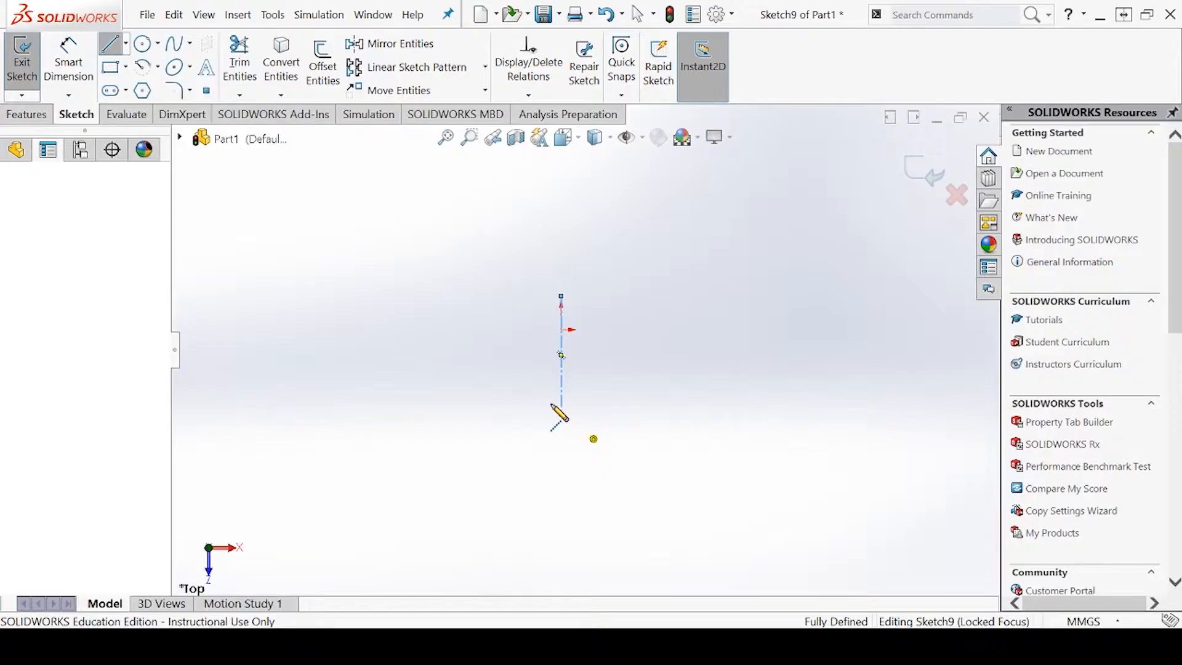
pyautogui.click(571, 391)
pyautogui.click(564, 379)
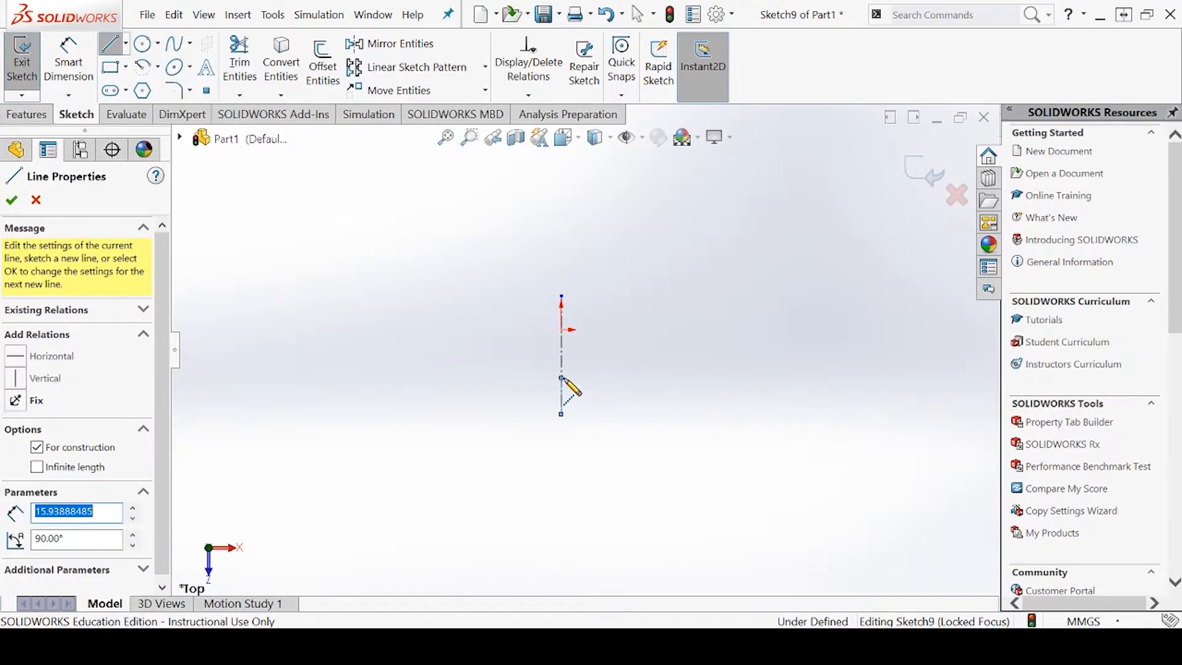
pyautogui.write('17')
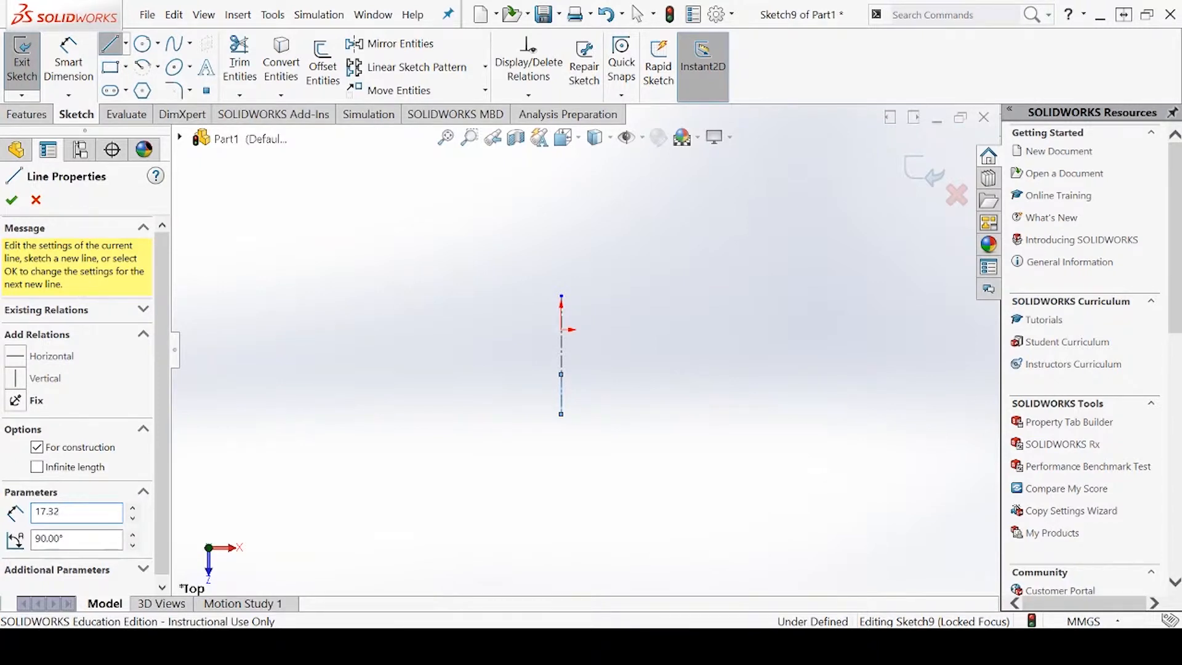
pyautogui.write('.32')
pyautogui.press('Return')
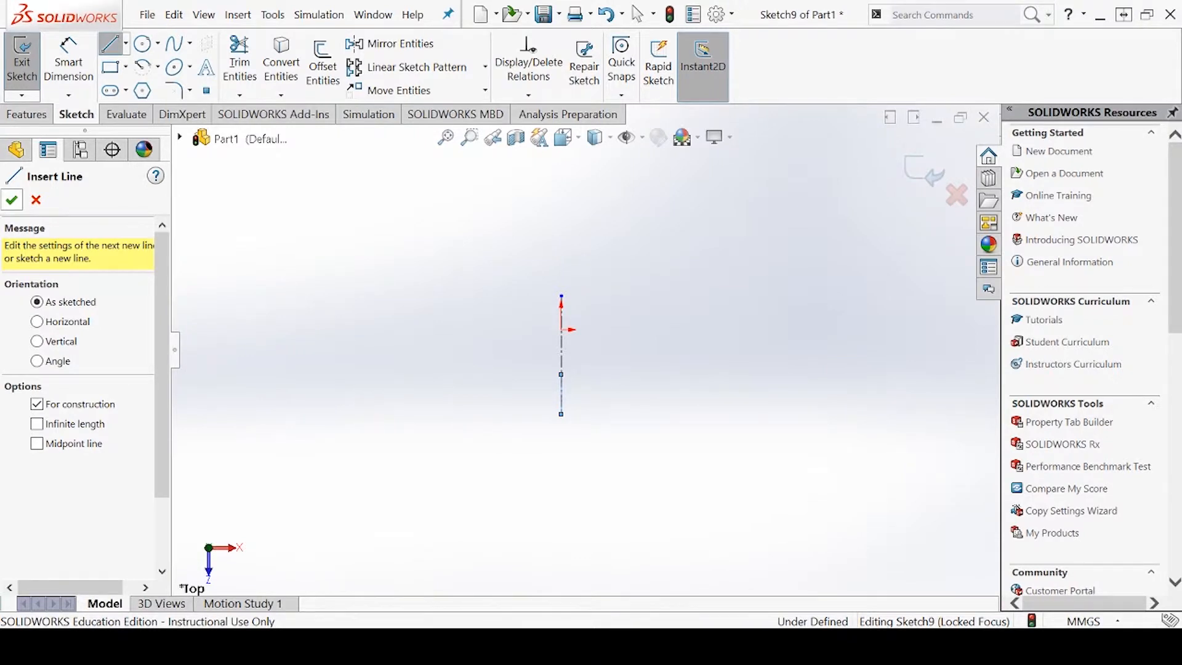
pyautogui.press('Escape')
# - Draw a construction line up and rightward from the upper end of the 17.32 mm line, with length 40 mm and angle 60°
pyautogui.click(111, 44)
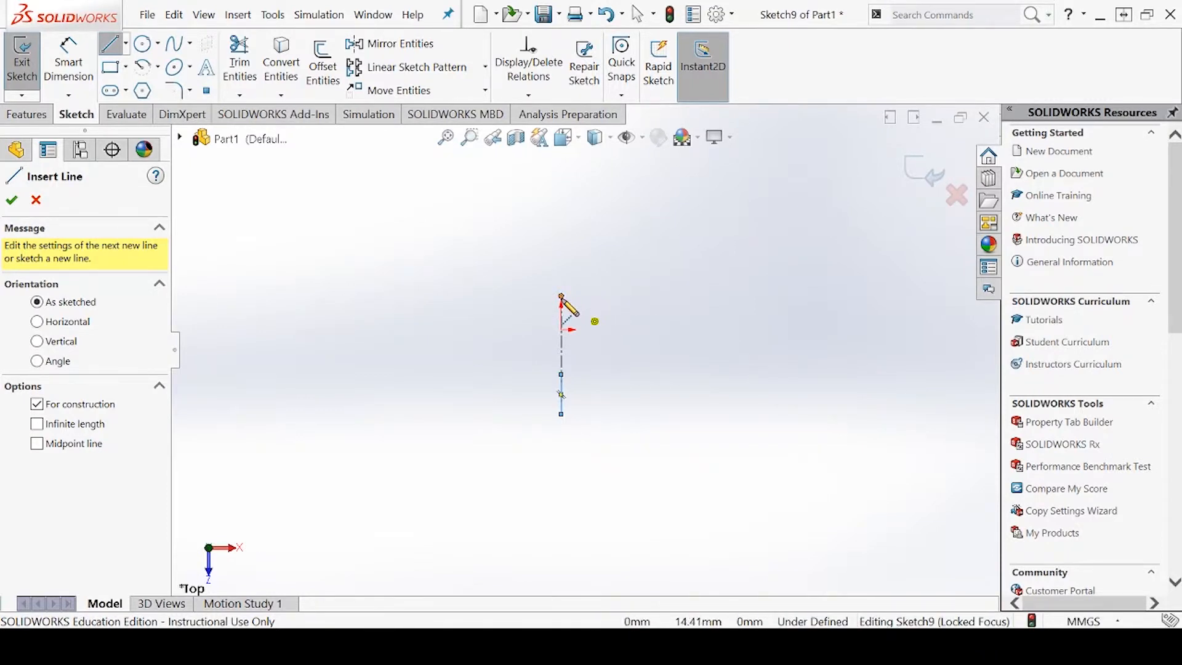
pyautogui.click(561, 374)
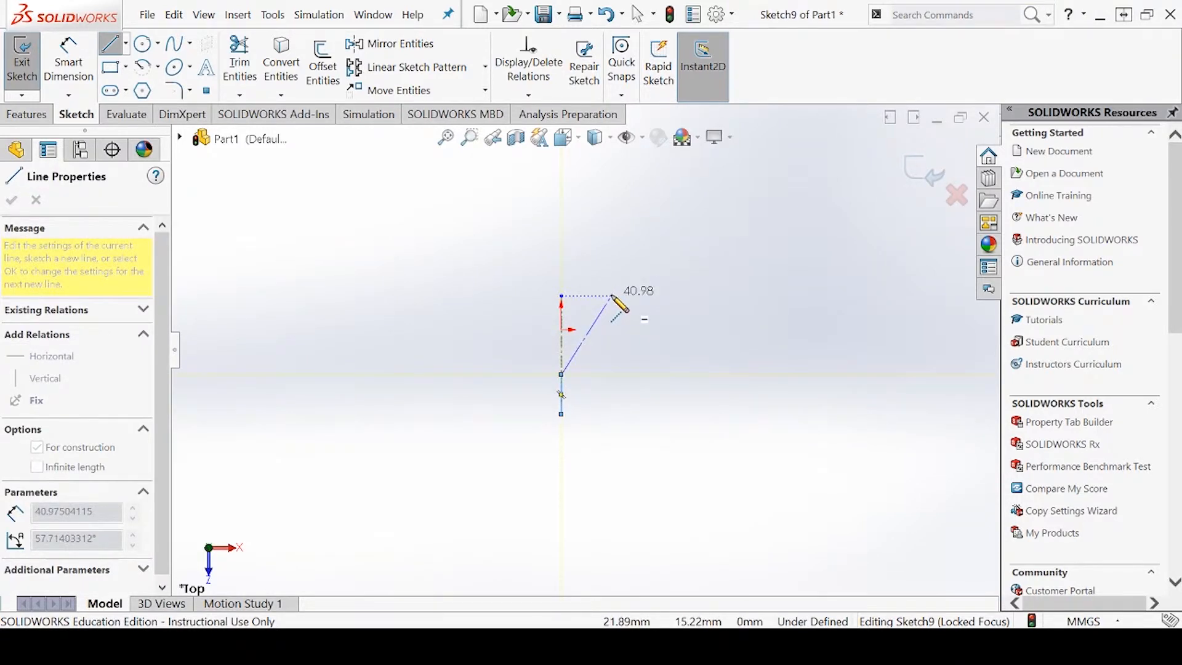
pyautogui.click(612, 296)
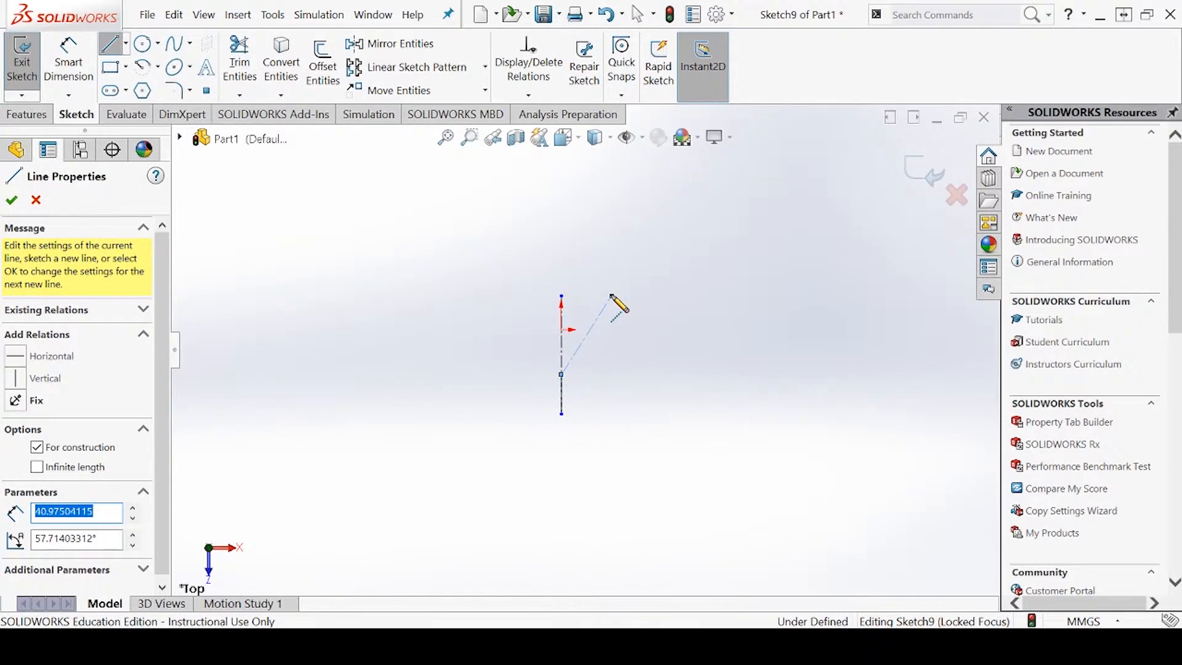
pyautogui.write('40')
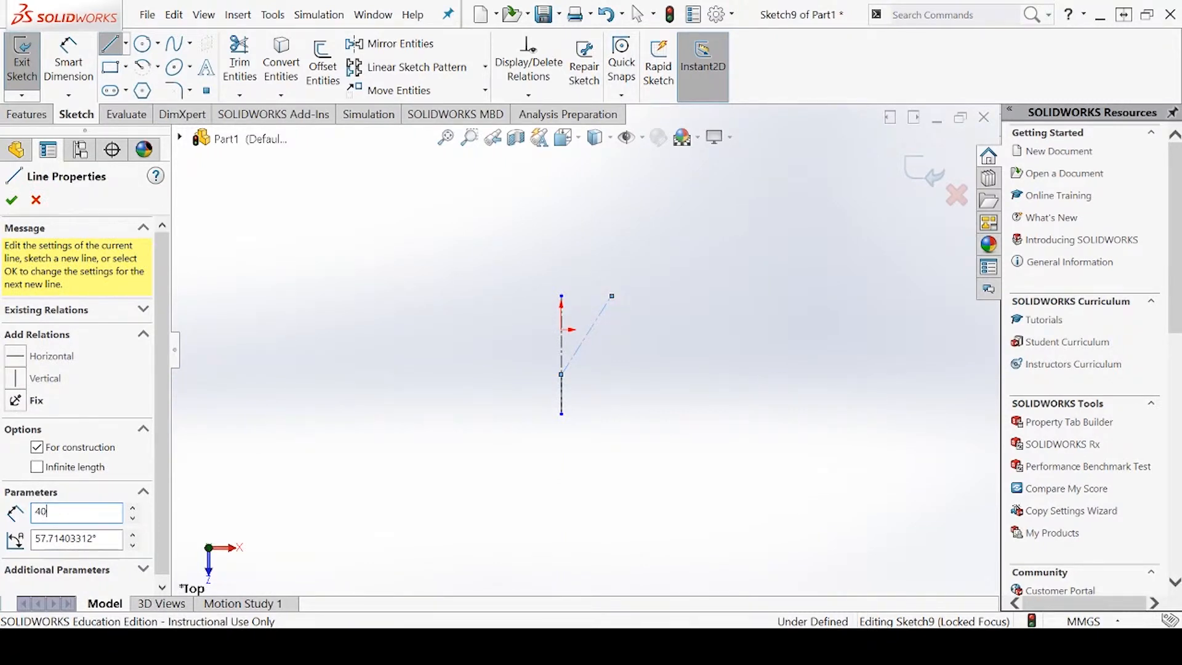
pyautogui.press('Tab')
pyautogui.write('6')
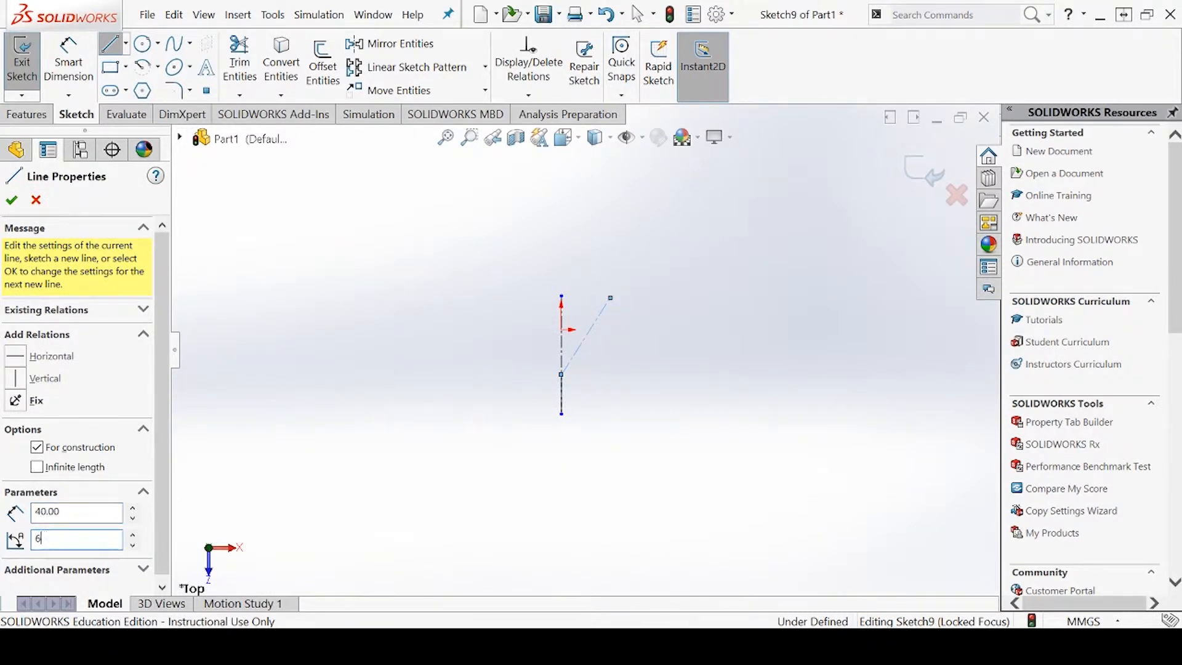
pyautogui.write('0')
pyautogui.press('Return')
pyautogui.click(11, 200)
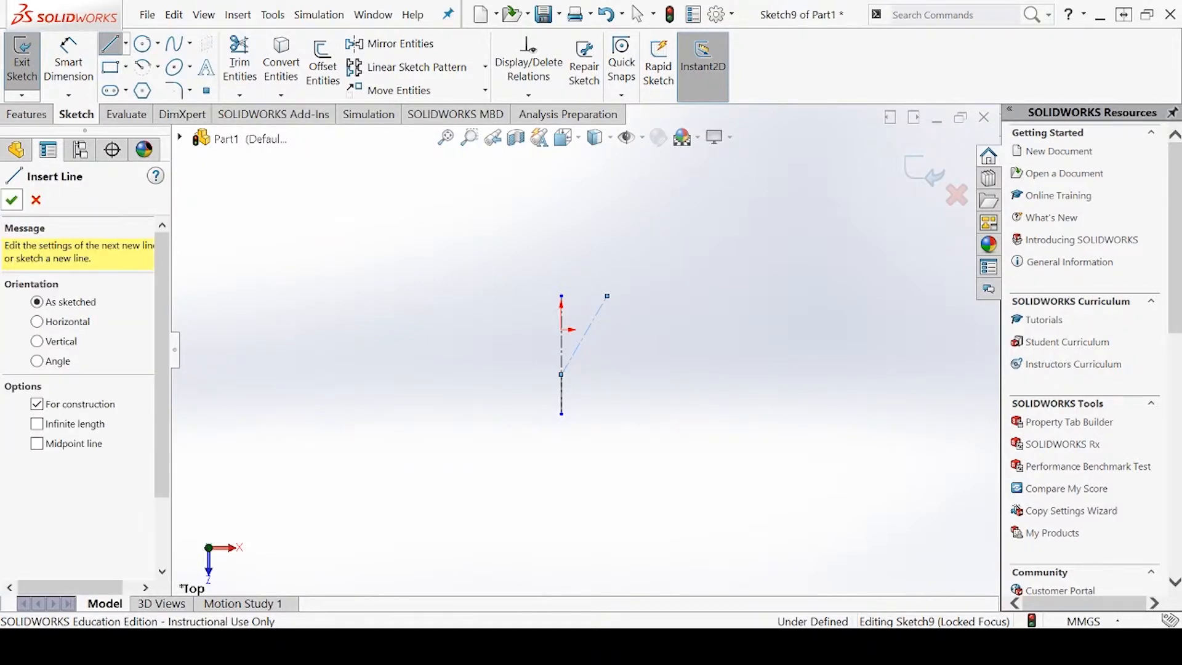
# - Draw a 10 mm horizontal construction line rightward from the lower end of the vertical centerline
pyautogui.click(561, 374)
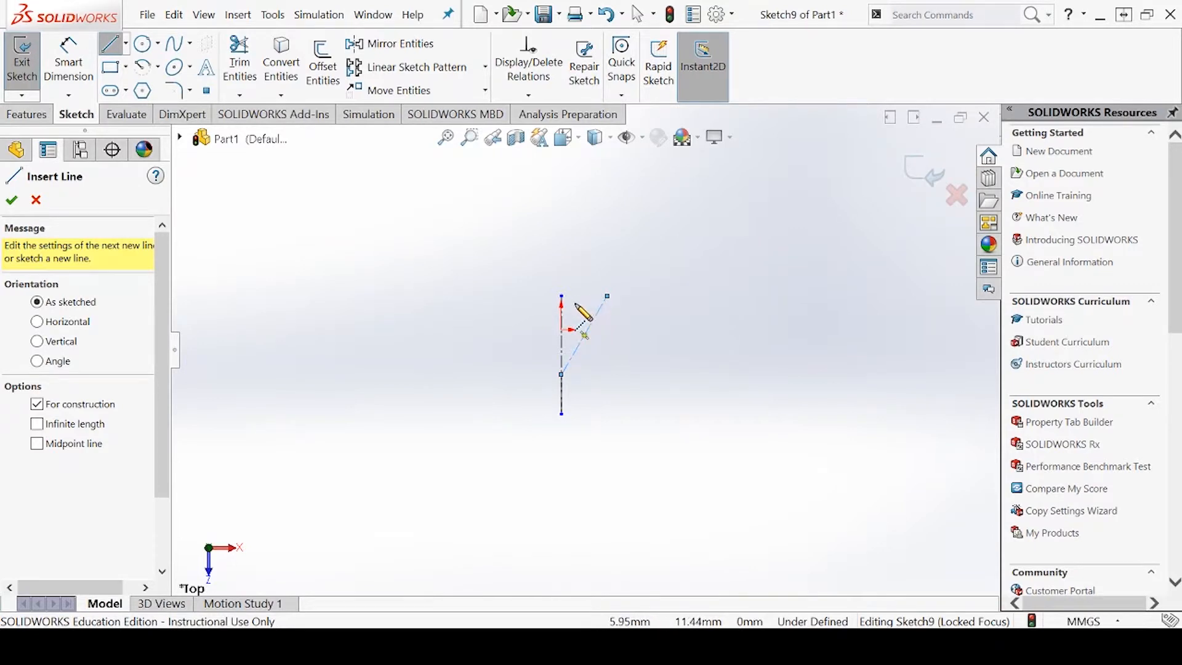
pyautogui.click(561, 413)
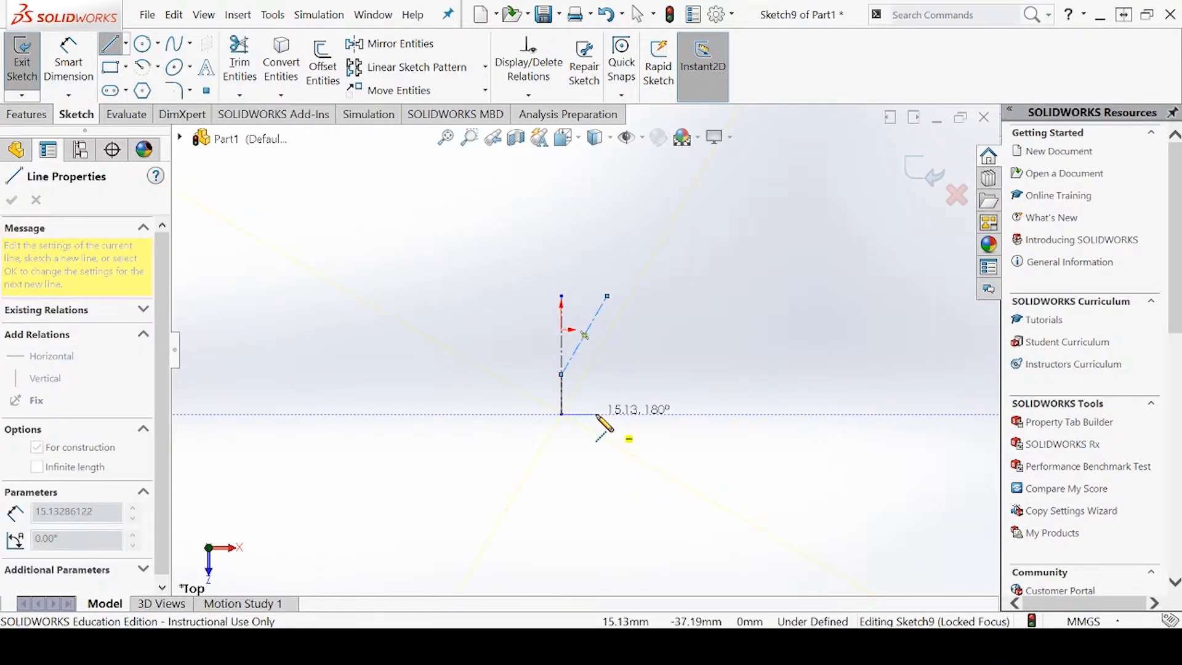
pyautogui.click(595, 415)
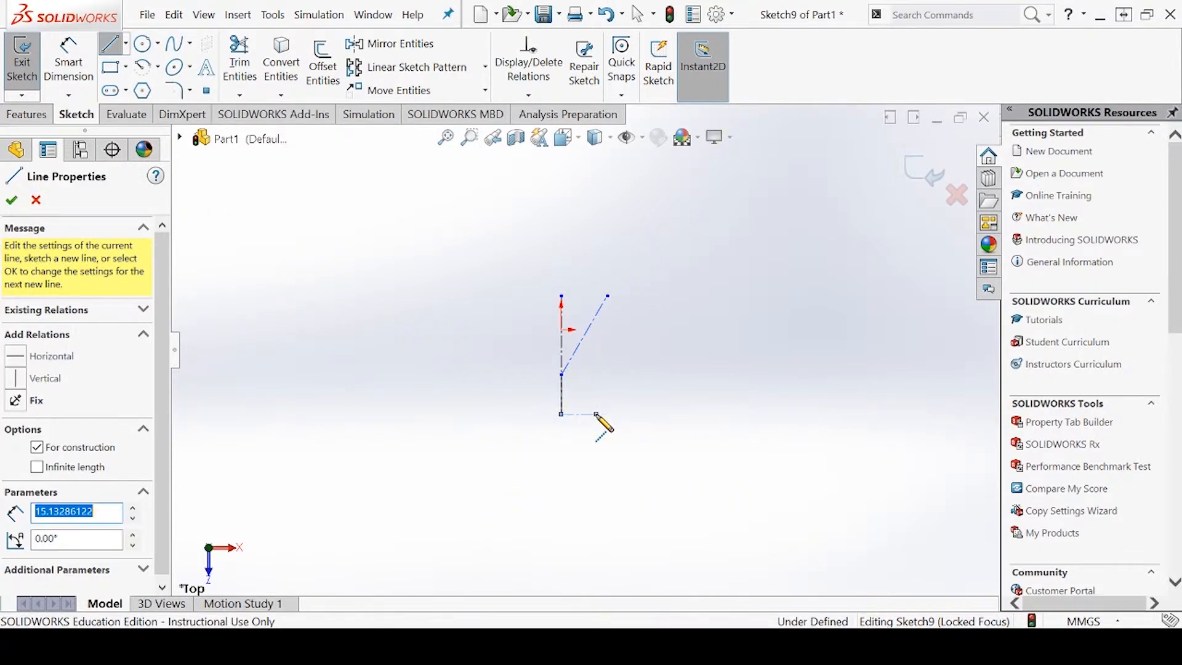
pyautogui.write('1')
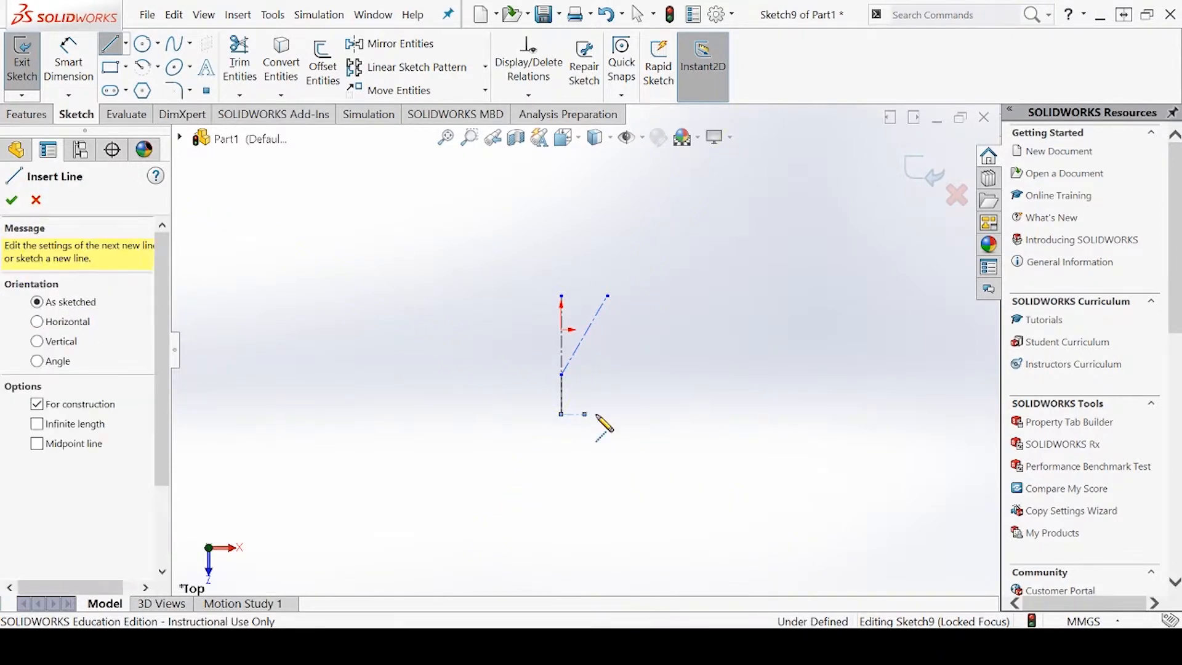
pyautogui.click(12, 200)
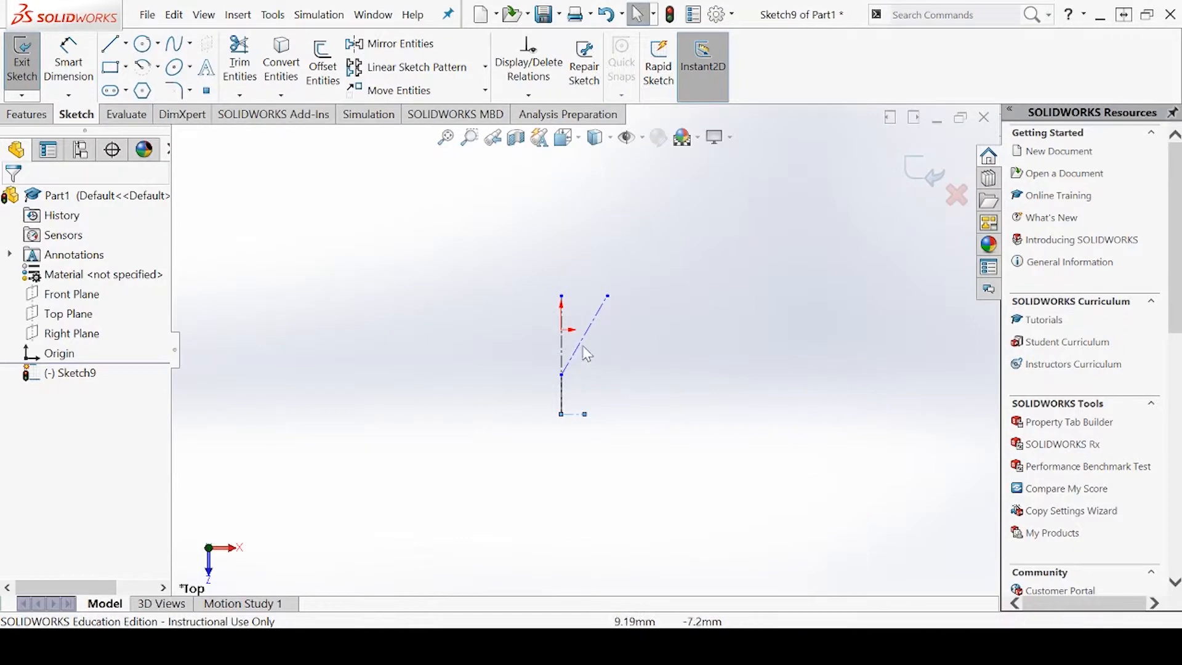
# - Mirror the 10 mm horizontal line and the 40 mm angled line about the vertical centerline
pyautogui.click(390, 43)
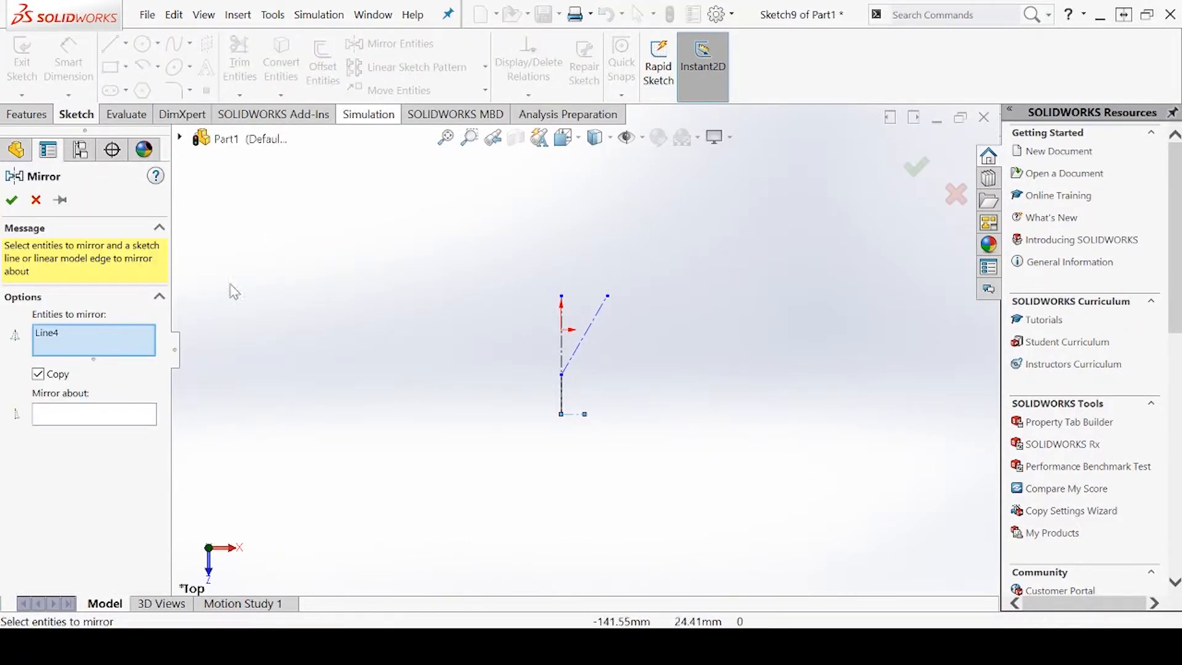
pyautogui.click(586, 349)
pyautogui.rightClick(584, 350)
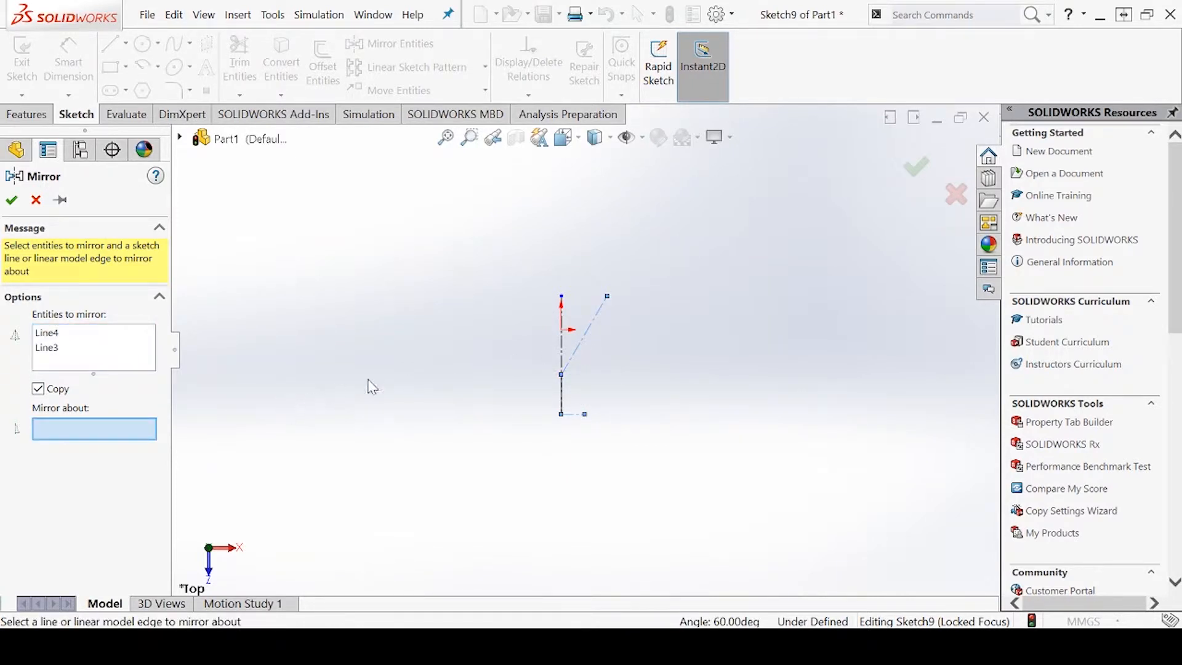
pyautogui.click(562, 337)
pyautogui.rightClick(561, 336)
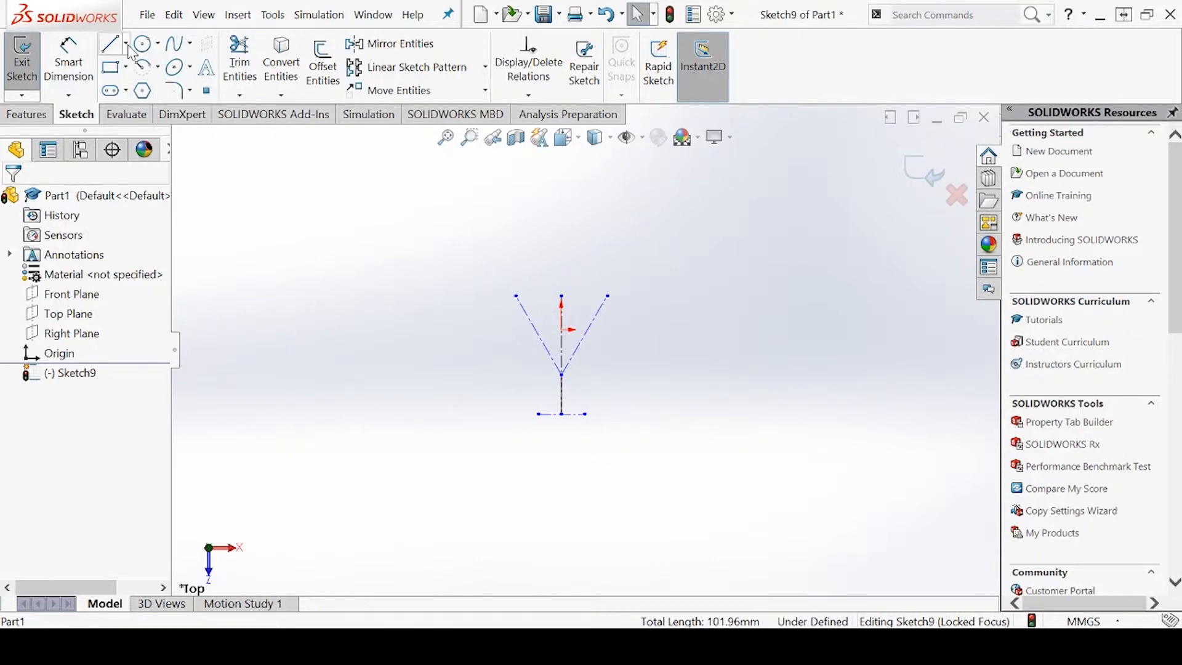
# - Draw a 15 mm construction line at 240° from the right end of the lower horizontal line
pyautogui.click(117, 92)
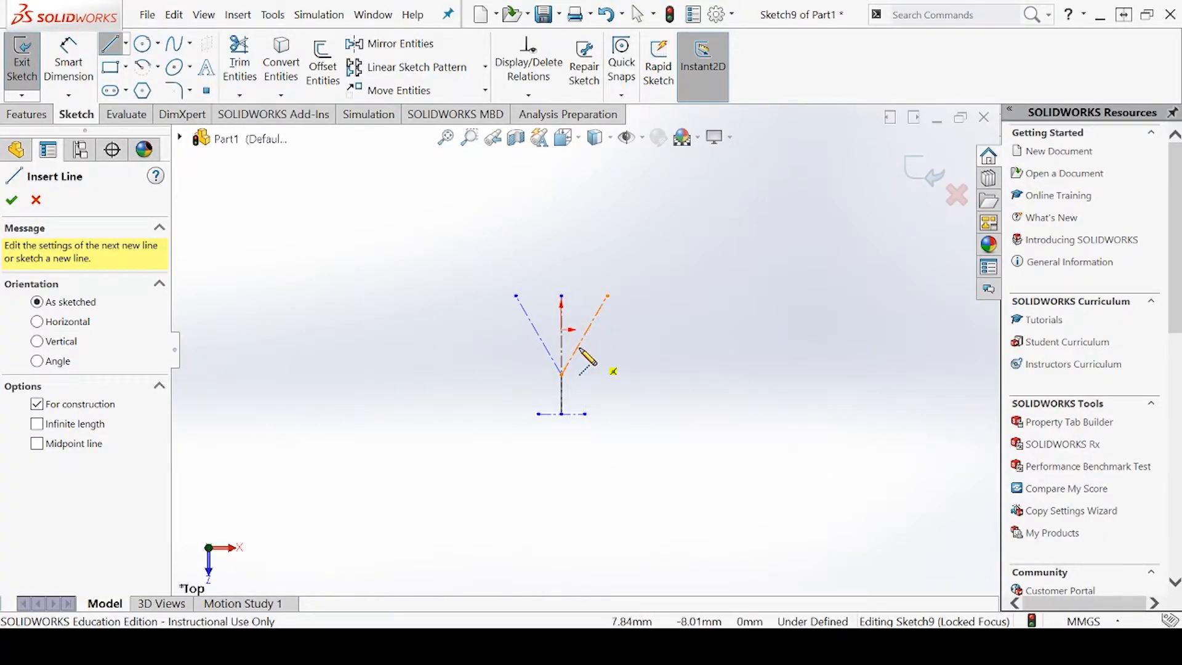
pyautogui.click(585, 413)
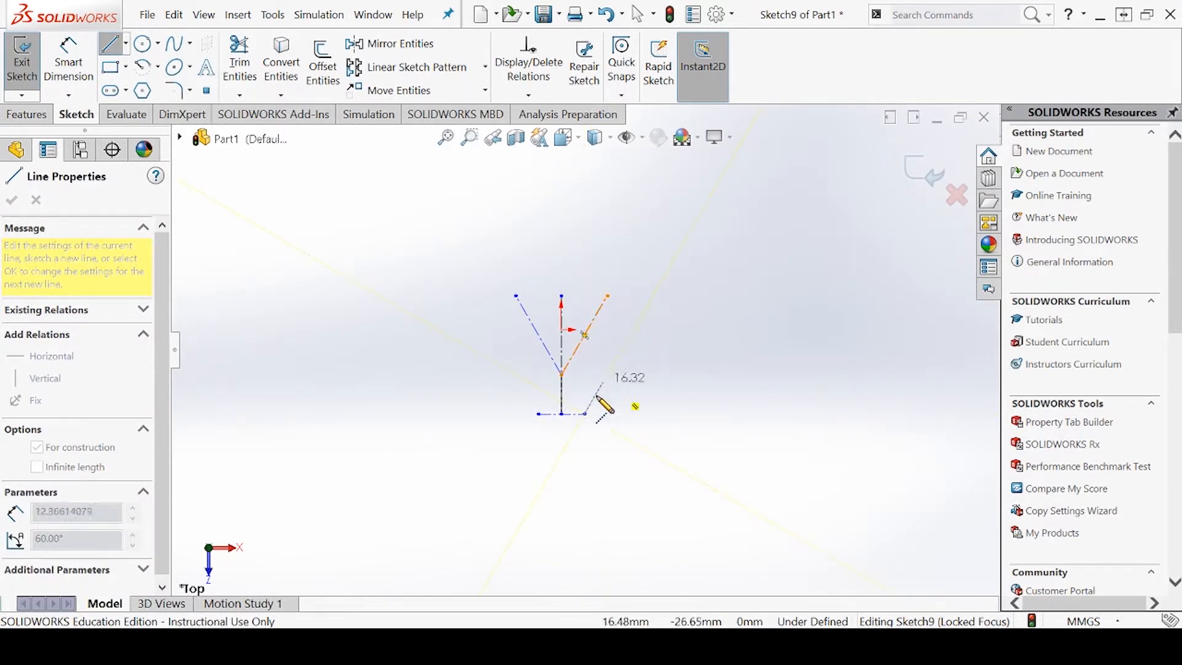
pyautogui.click(561, 458)
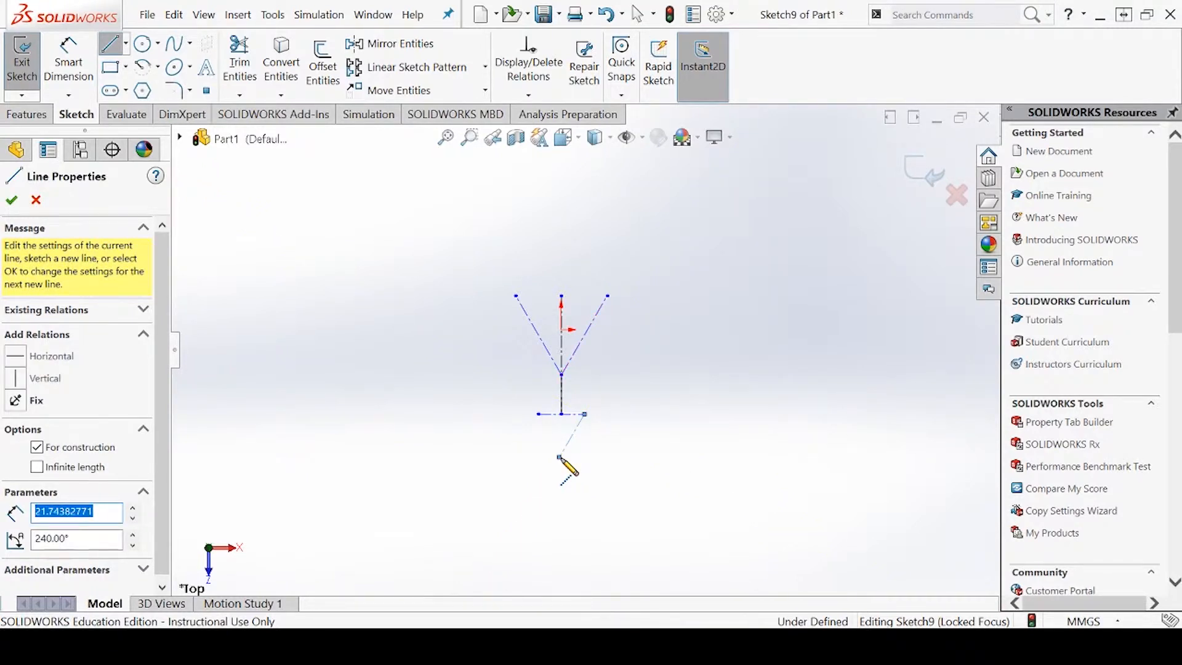
pyautogui.write('15')
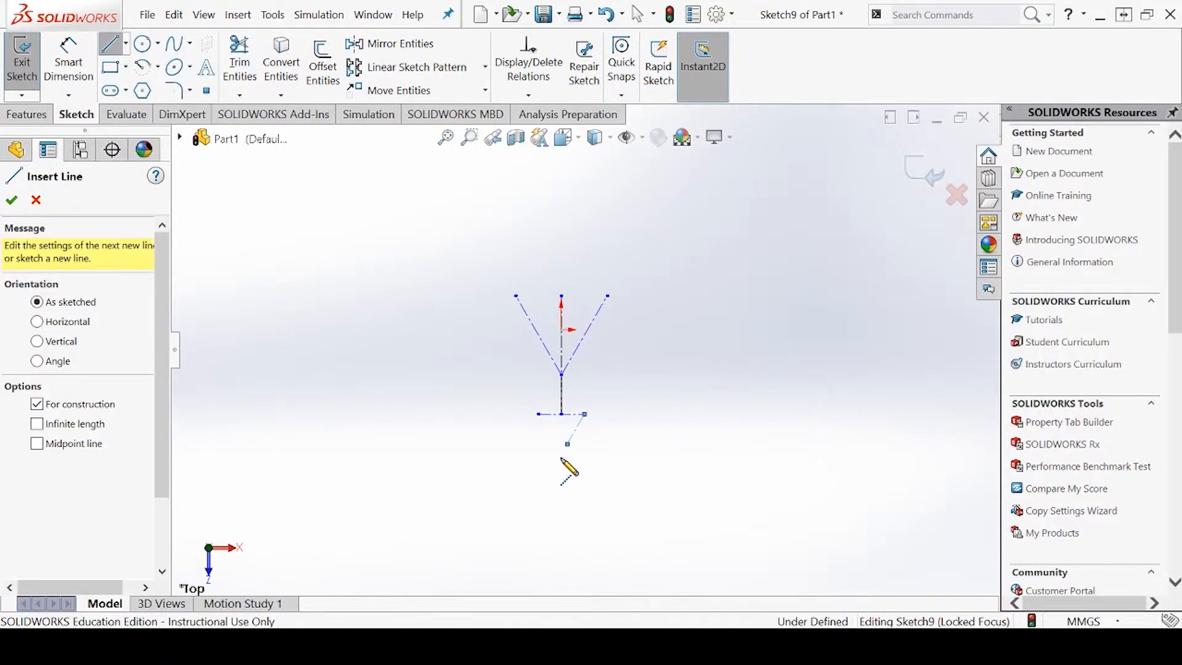
pyautogui.click(12, 200)
# - Mirror the 15 mm angled line about the vertical centerline
pyautogui.click(380, 45)
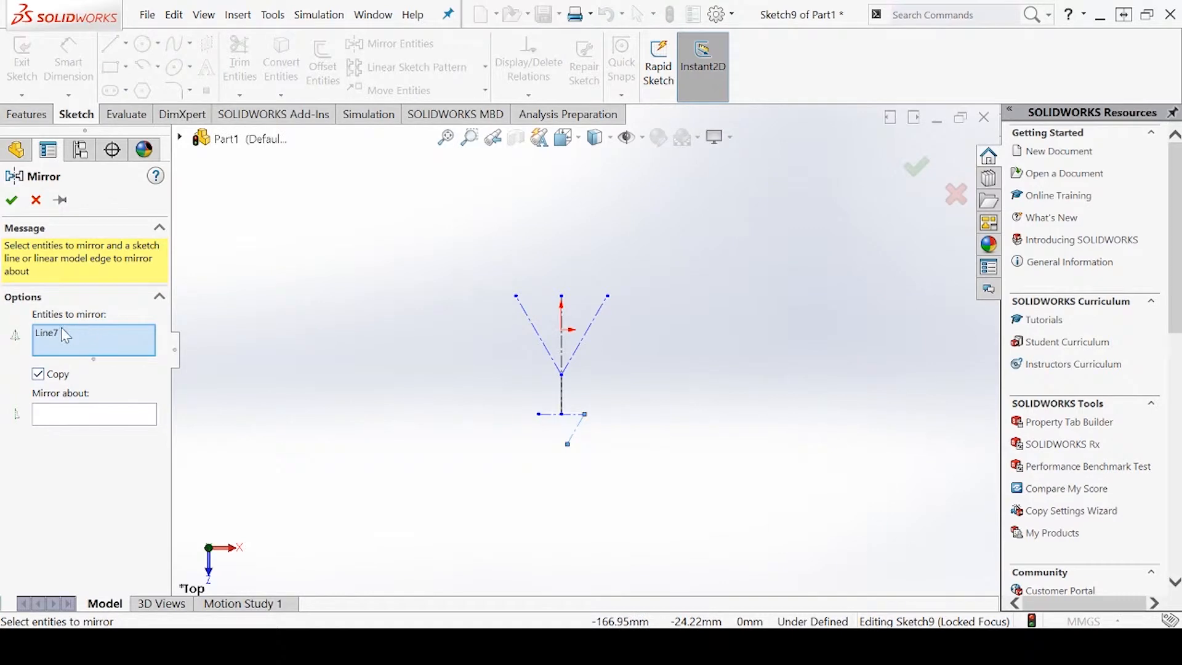
pyautogui.click(563, 349)
pyautogui.click(562, 356)
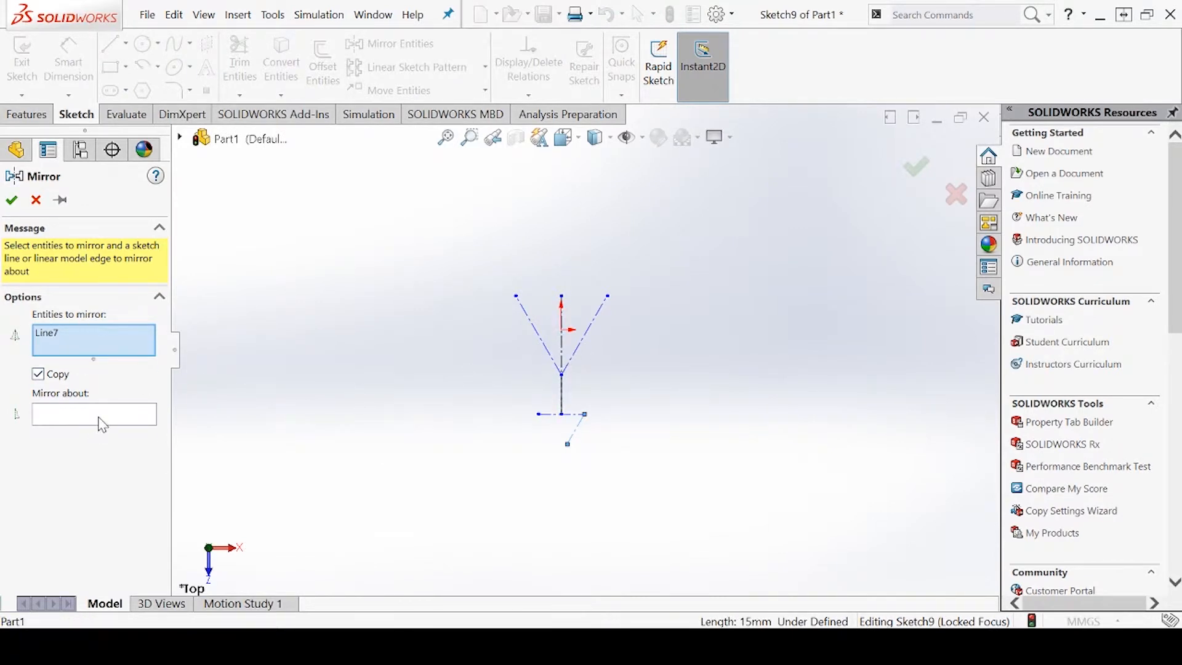
pyautogui.click(103, 416)
pyautogui.click(563, 348)
pyautogui.rightClick(566, 350)
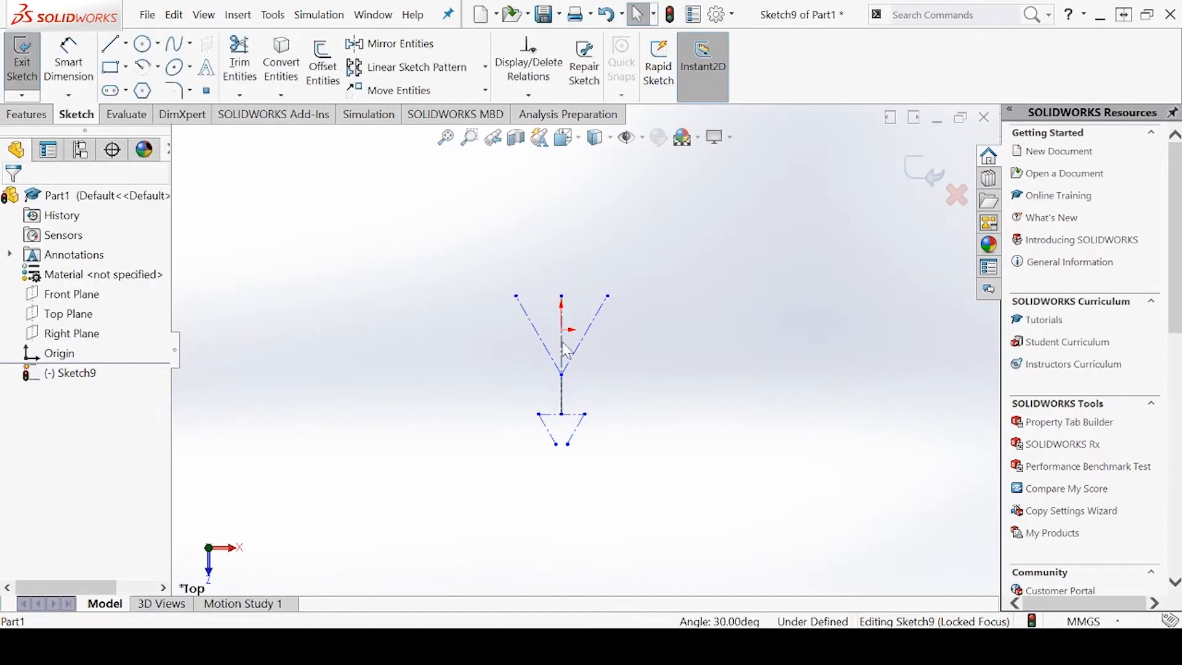
# - Sketch a parabola with its focus at the horizontal line's right end and apex at the right 15 mm line's lower end, ending at the upper-left endpoint
pyautogui.click(191, 69)
pyautogui.click(202, 134)
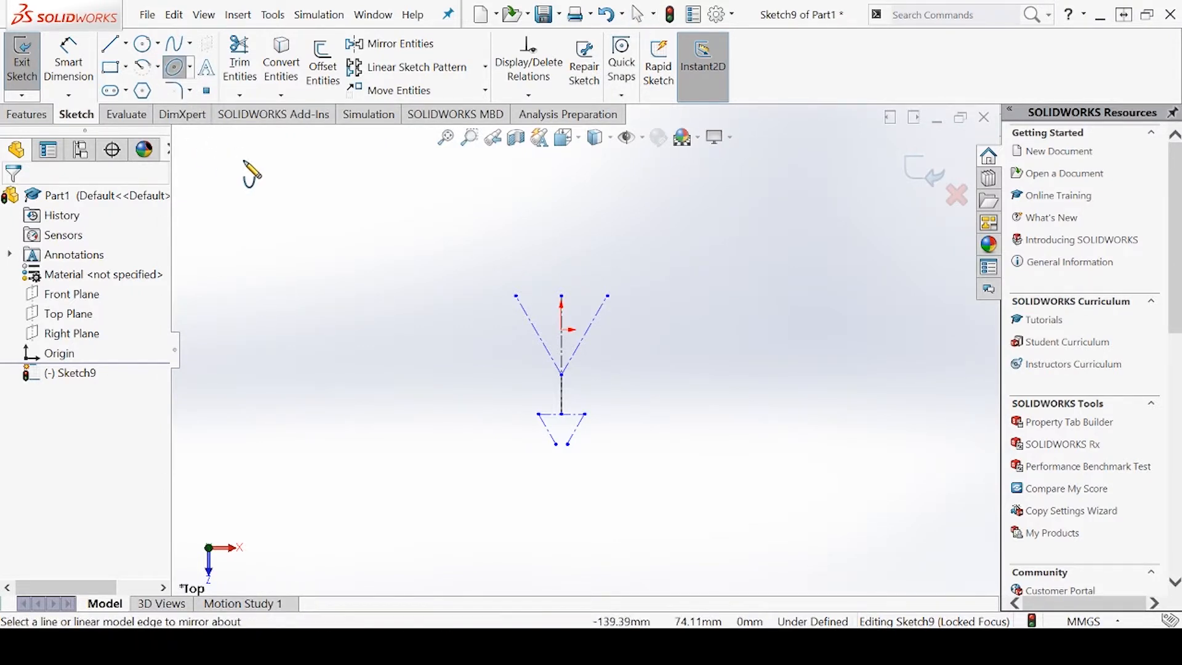
pyautogui.click(584, 415)
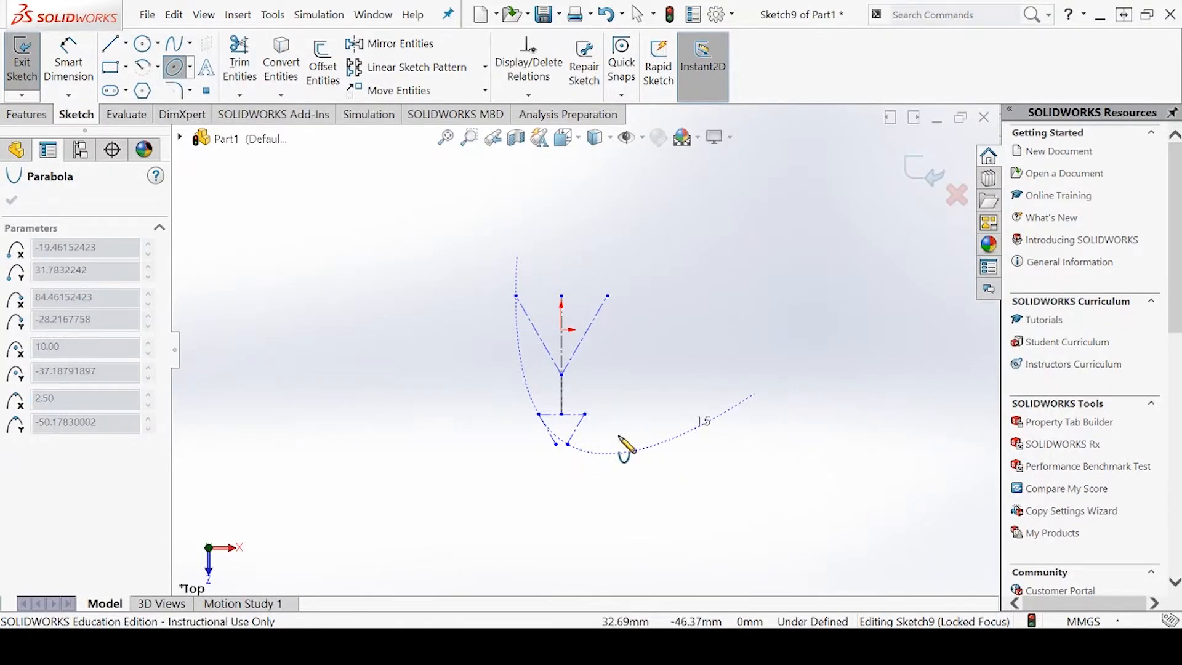
pyautogui.click(567, 444)
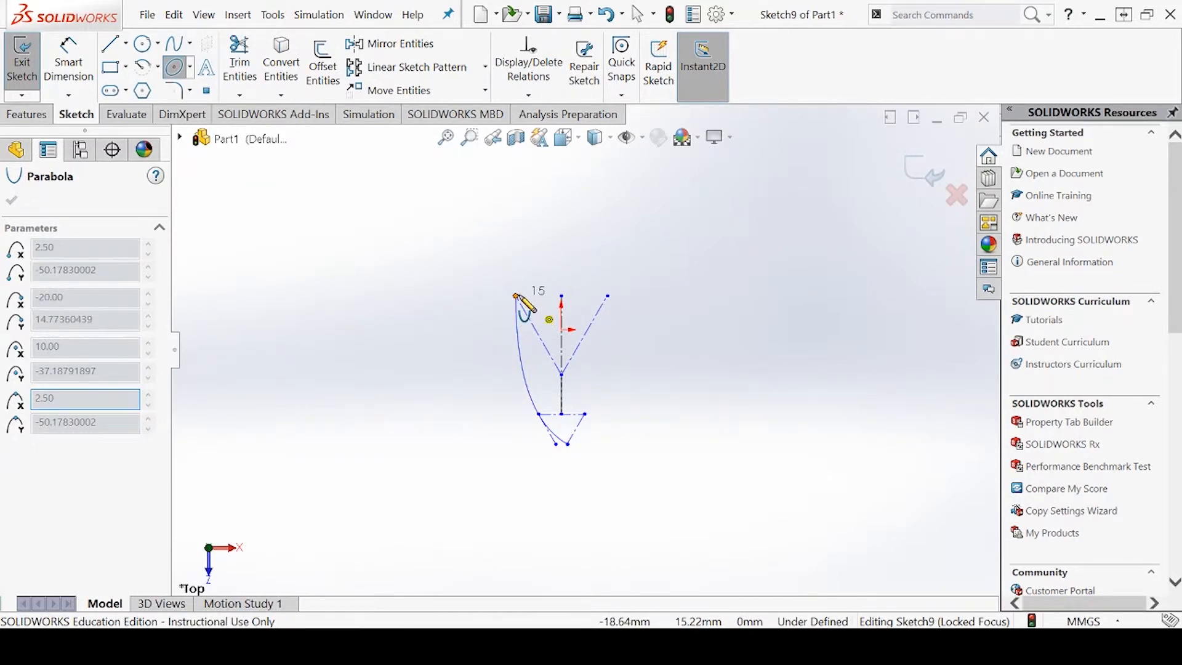
pyautogui.click(515, 296)
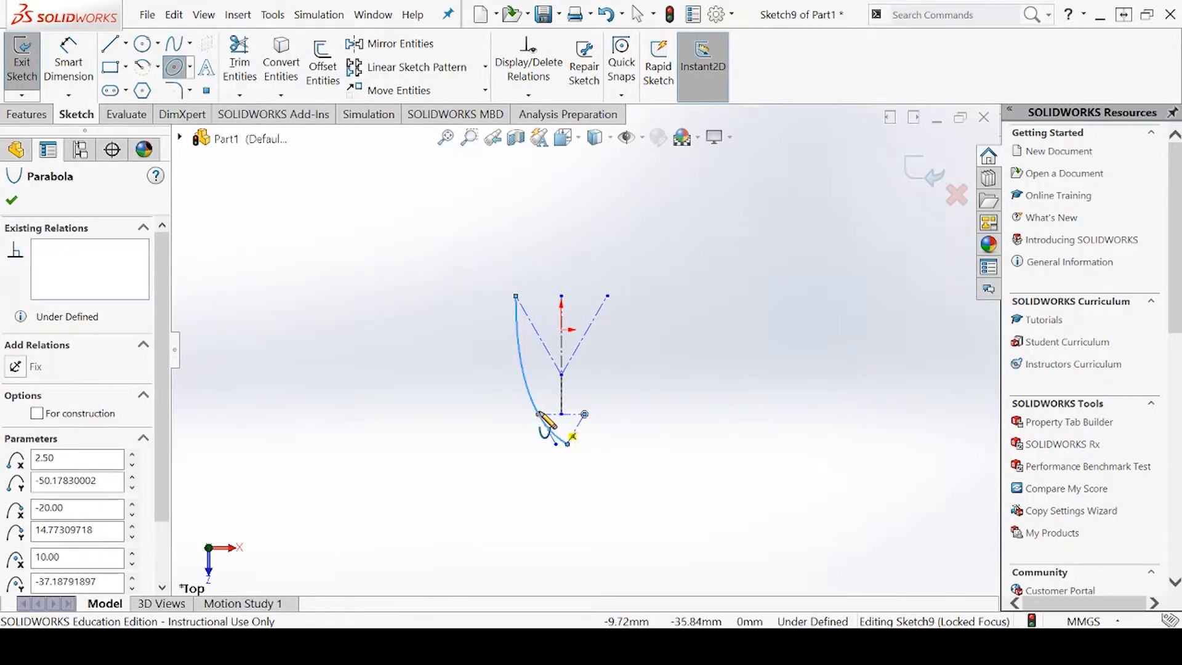
# - Sketch a second parabola with focus at the horizontal line's left end and apex at the left 15 mm line's lower end, ending at the upper-right endpoint
pyautogui.moveTo(539, 414); pyautogui.dragTo(555, 444)
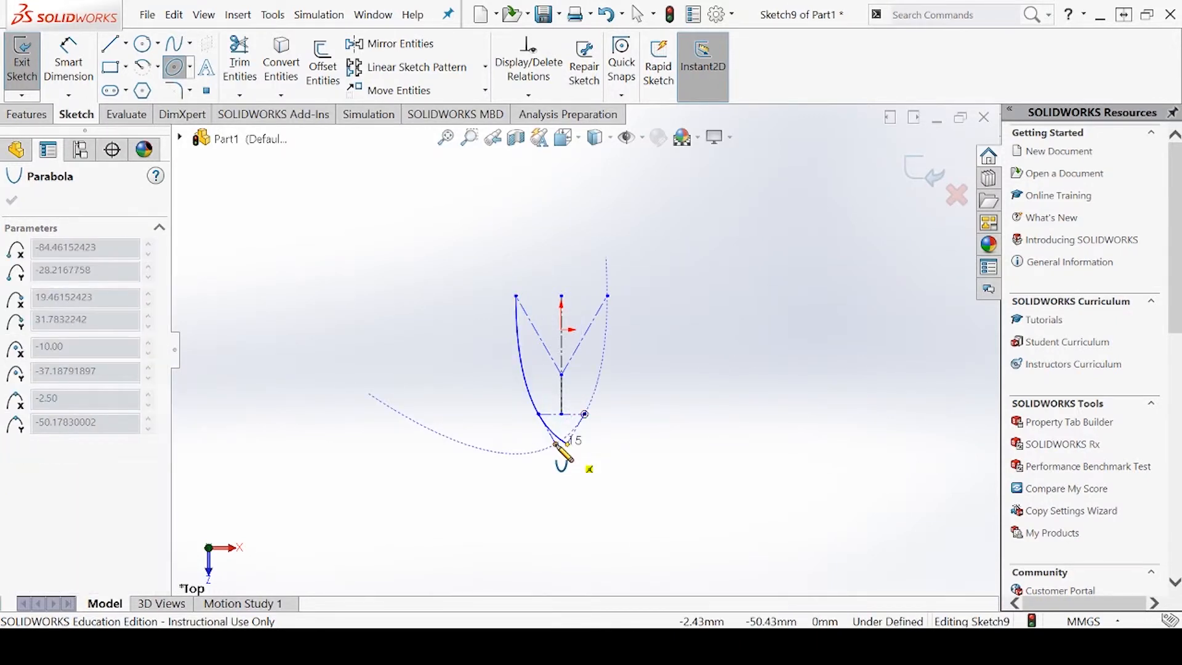
pyautogui.click(555, 444)
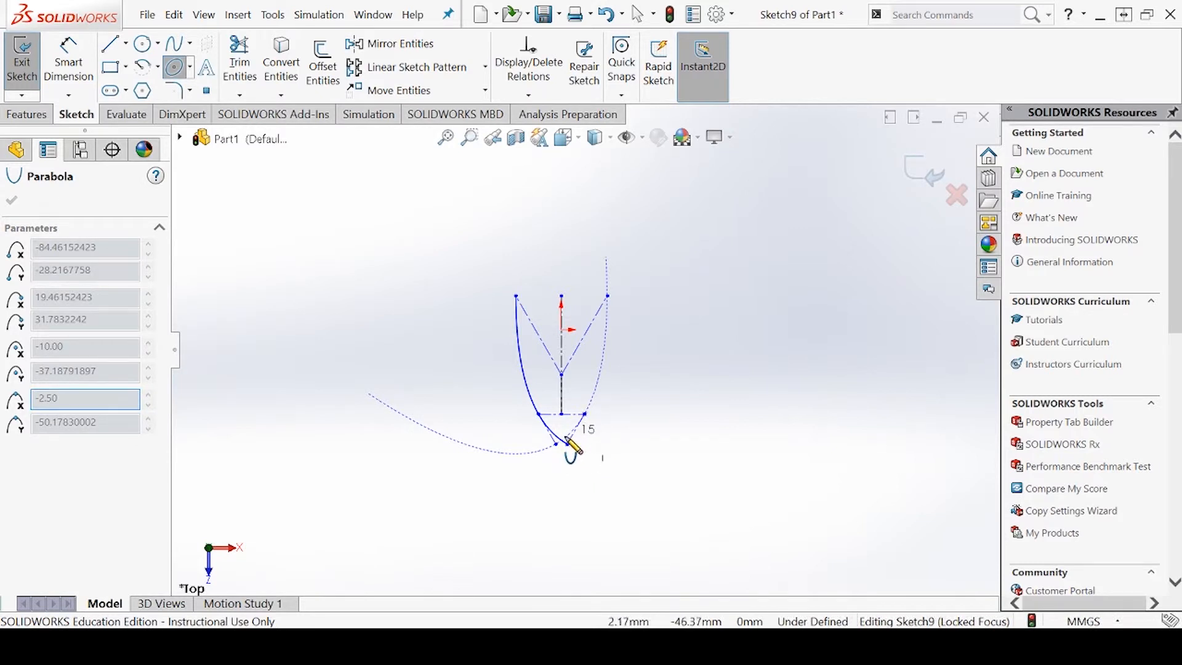
pyautogui.moveTo(555, 444); pyautogui.dragTo(610, 296)
pyautogui.click(609, 297)
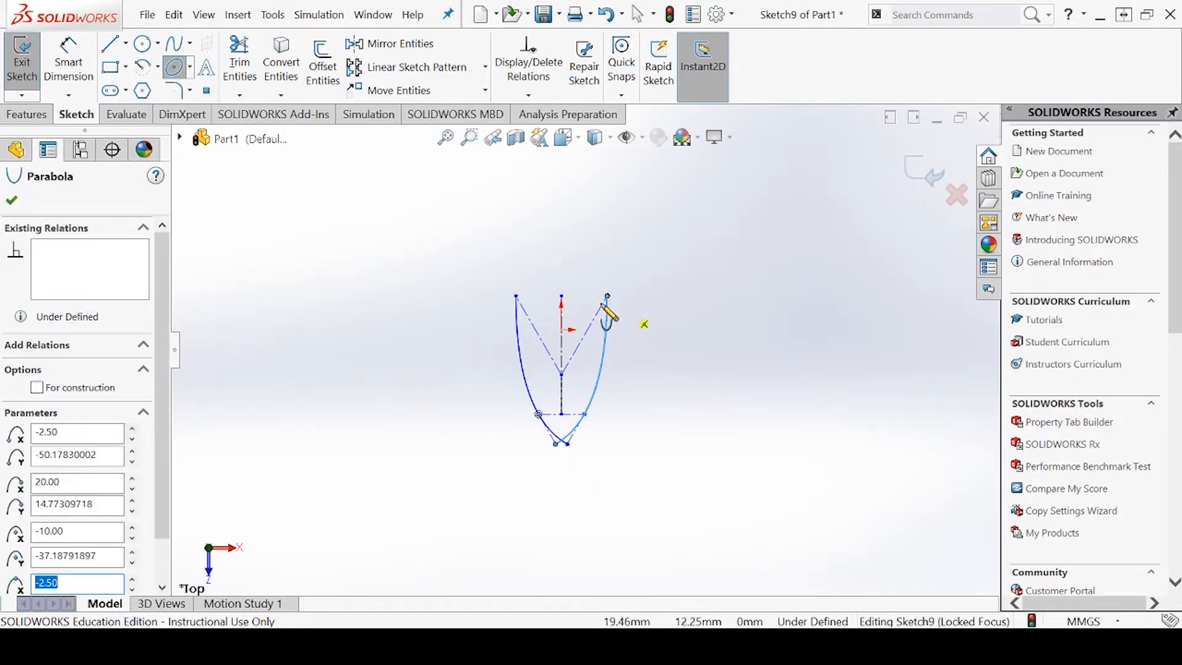
pyautogui.click(12, 200)
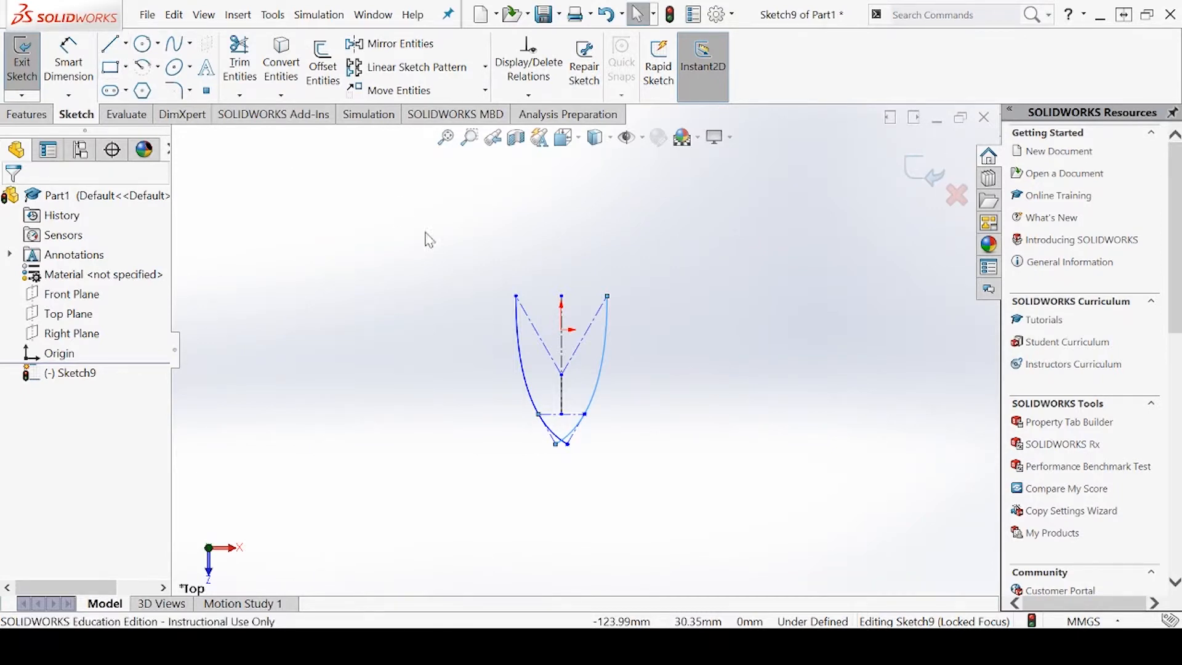
# - Close the top of the profile with a solid horizontal line between the upper ends of the two parabolas
pyautogui.click(515, 296)
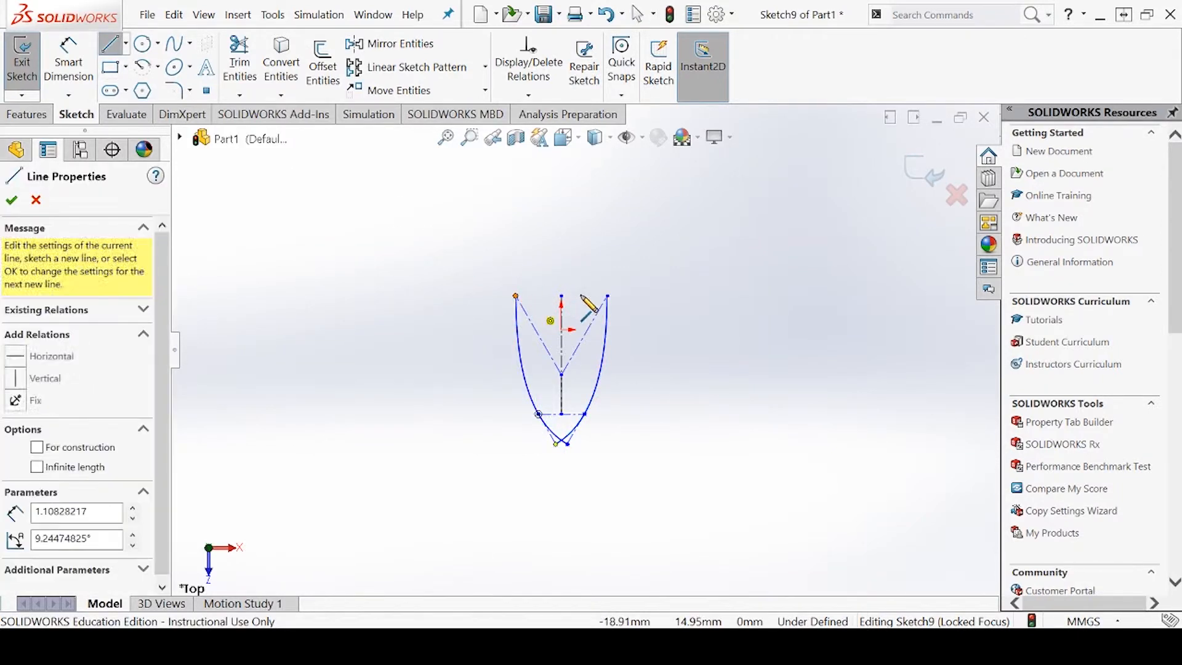
pyautogui.click(607, 296)
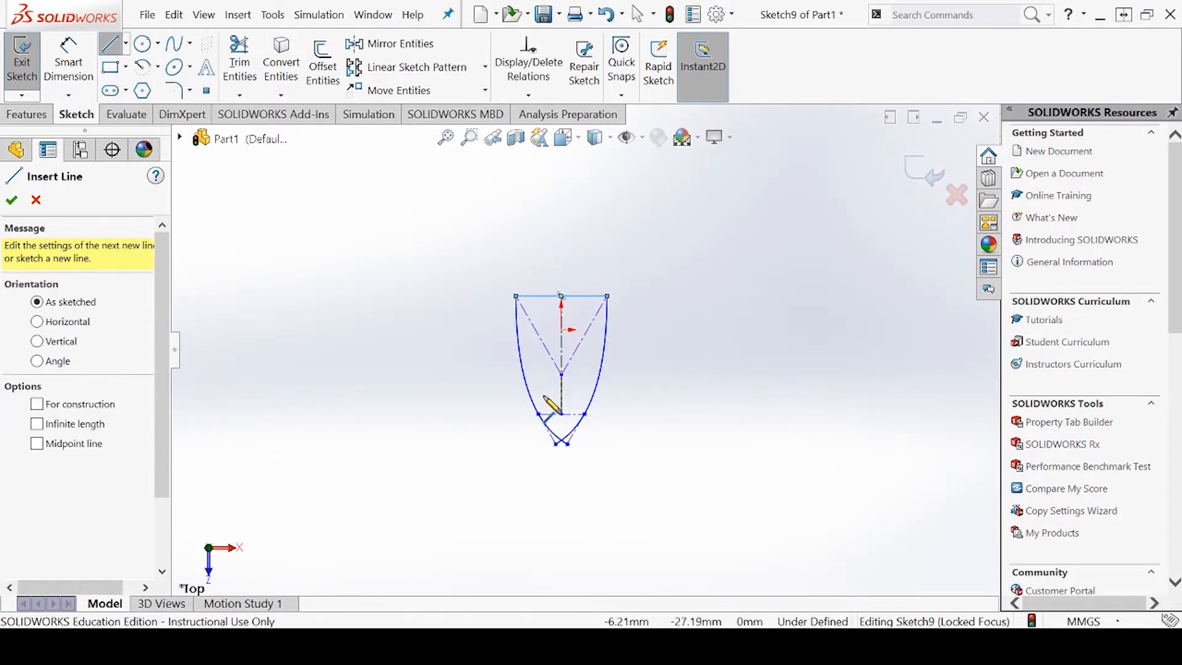
# - Close the profile's lower end with a horizontal 20 mm line between the parabolas and trim the crossing ends below it
pyautogui.click(538, 413)
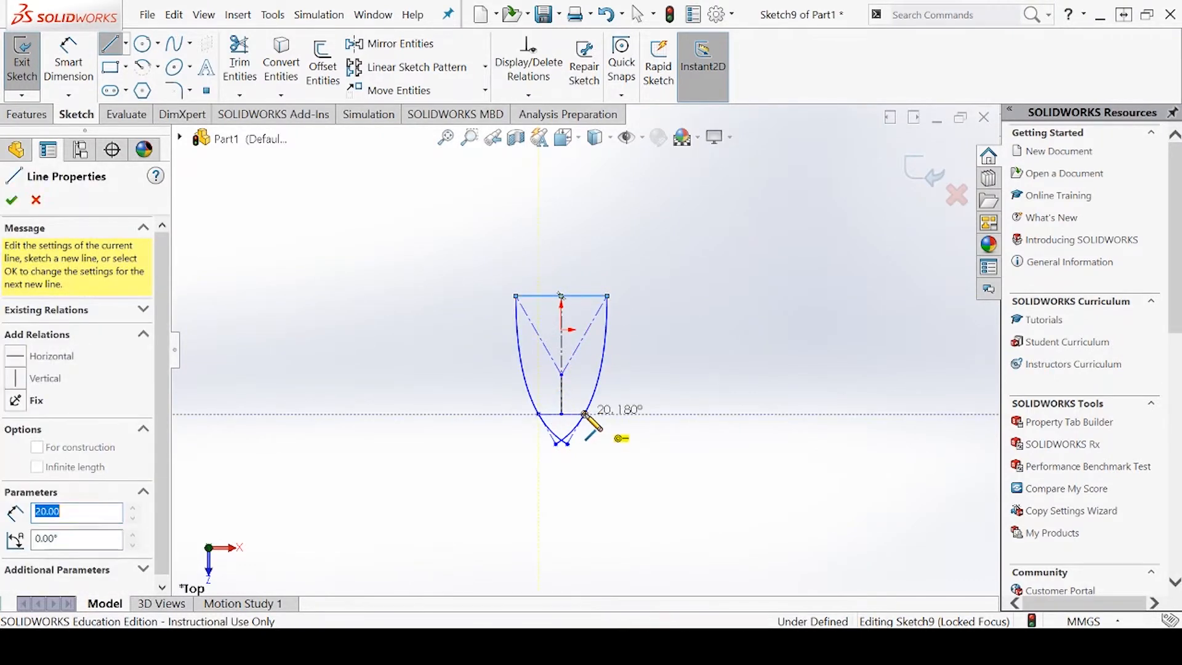
pyautogui.click(585, 414)
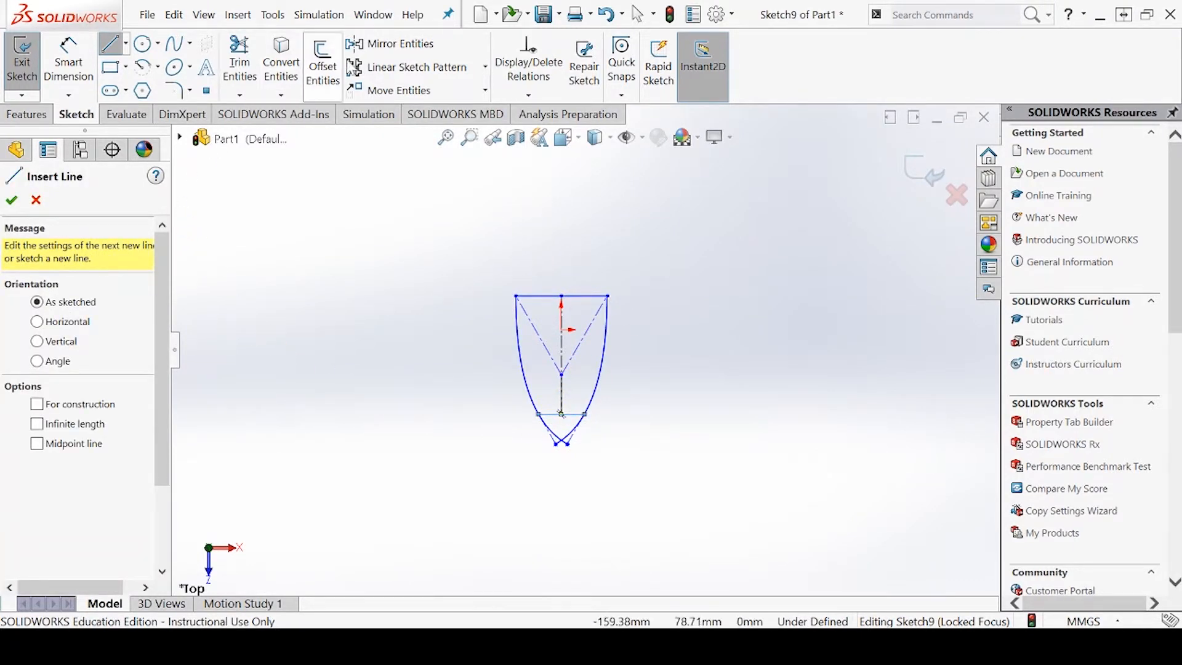
pyautogui.click(239, 64)
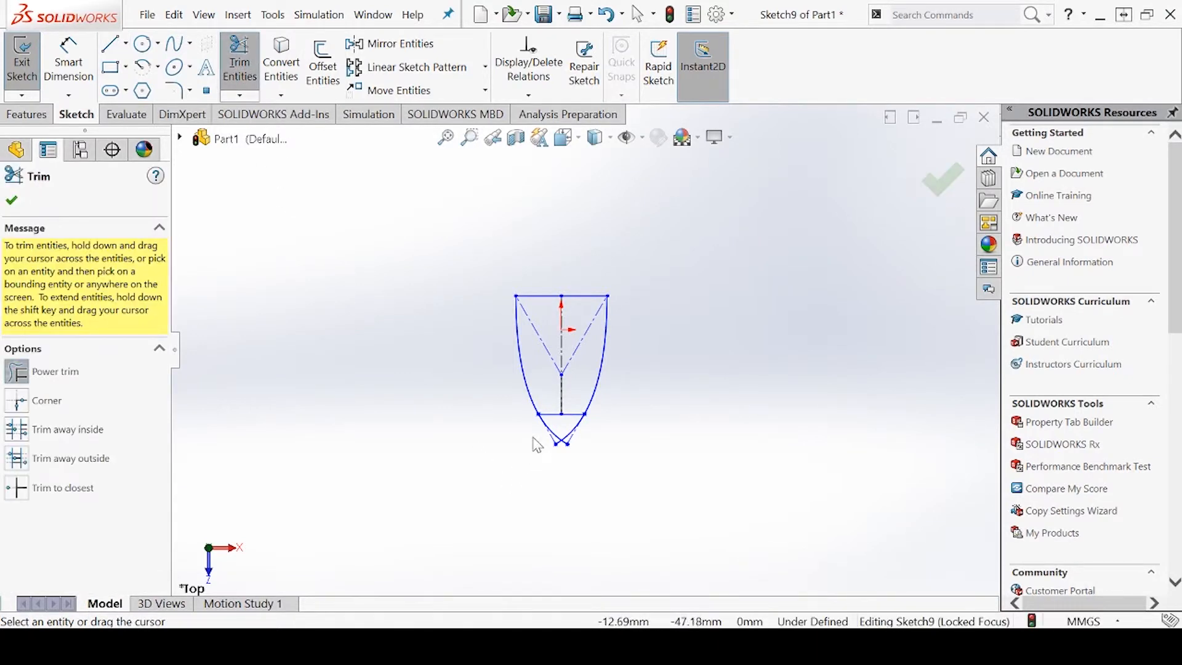
pyautogui.moveTo(564, 440)
pyautogui.mouseDown()
pyautogui.moveTo(556, 446)
pyautogui.moveTo(571, 456)
pyautogui.mouseUp()
pyautogui.click(942, 179)
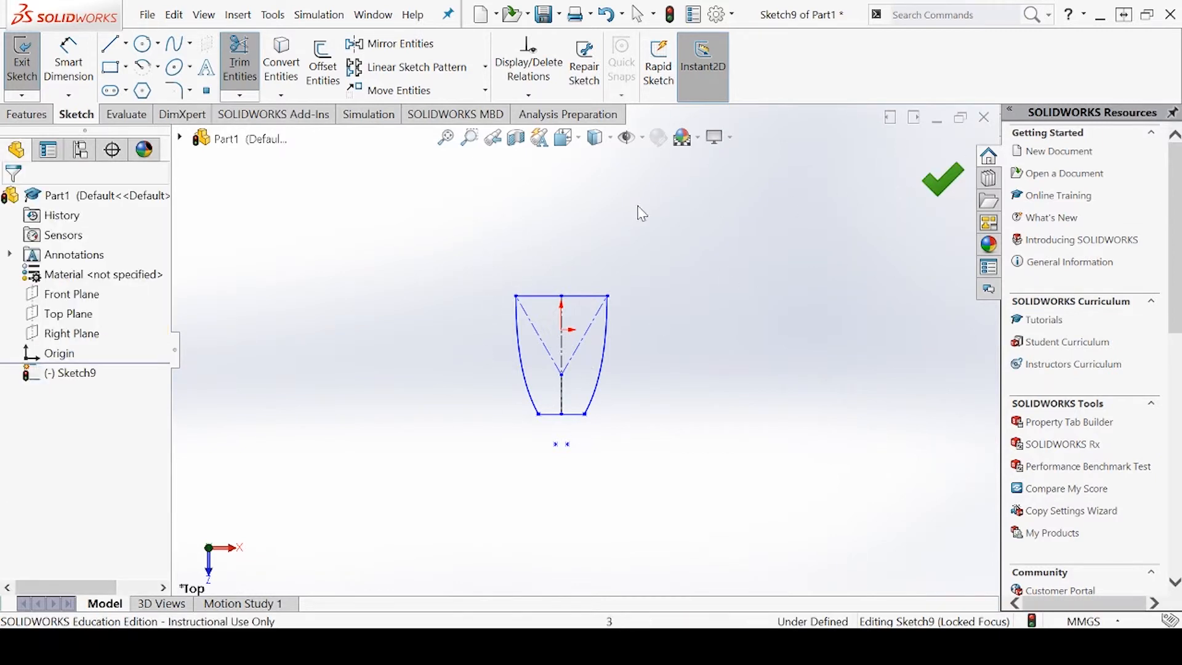
# - Trim away the top line, left parabola, left angled construction line and the part of the bottom line left of the centerline
pyautogui.click(44, 116)
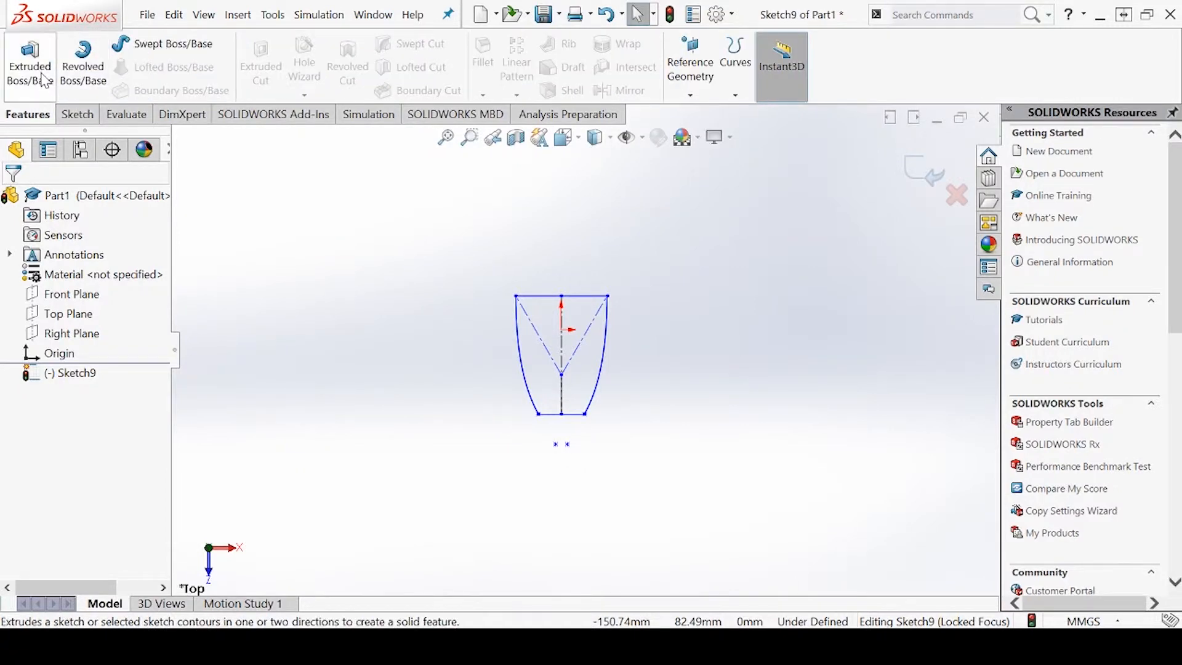
pyautogui.click(76, 115)
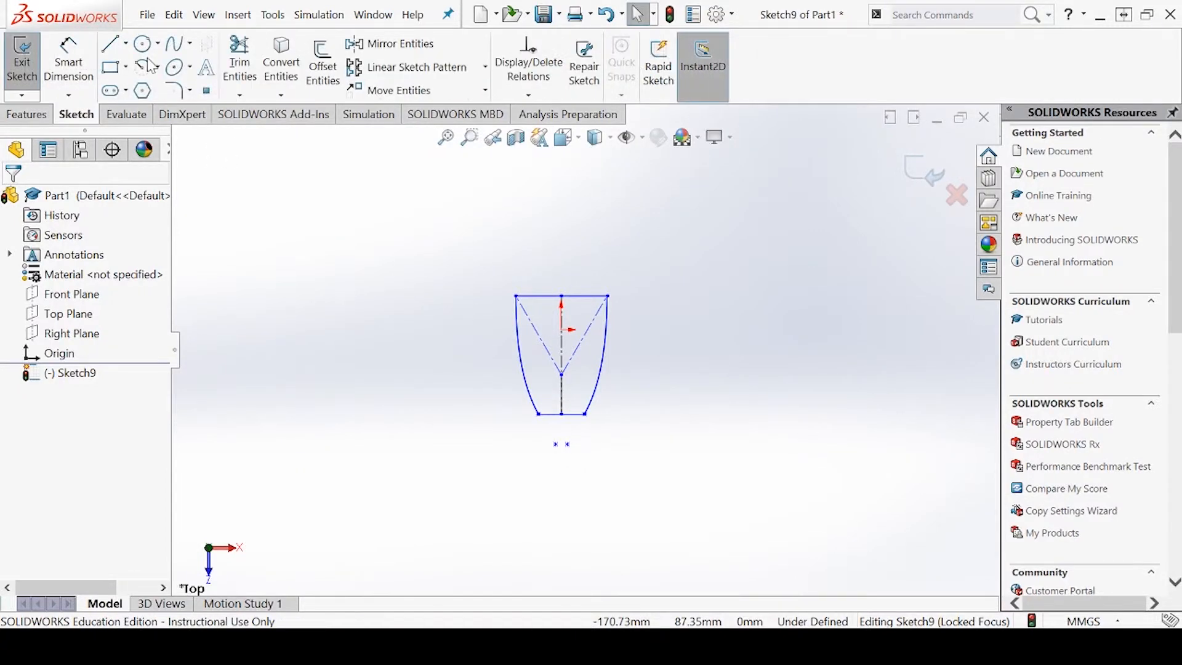
pyautogui.click(239, 52)
pyautogui.moveTo(541, 287); pyautogui.dragTo(550, 424)
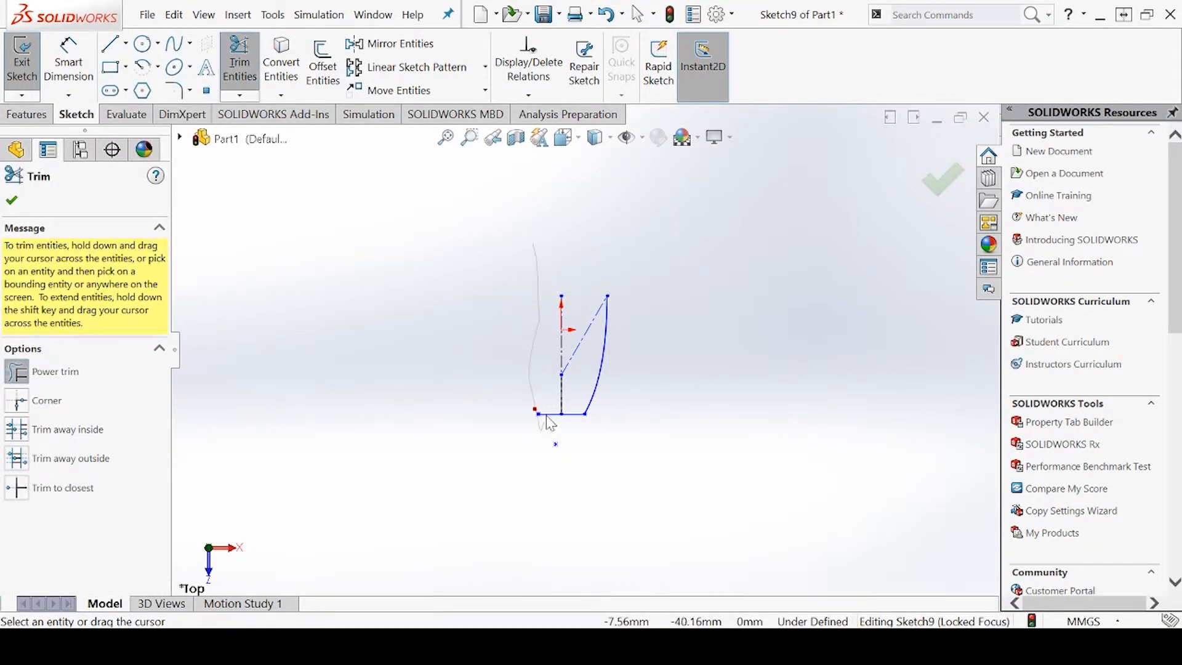
# - Close the half profile with a horizontal line from the parabola's upper end to the centerline and a vertical line along the centerline
pyautogui.click(110, 43)
pyautogui.click(607, 296)
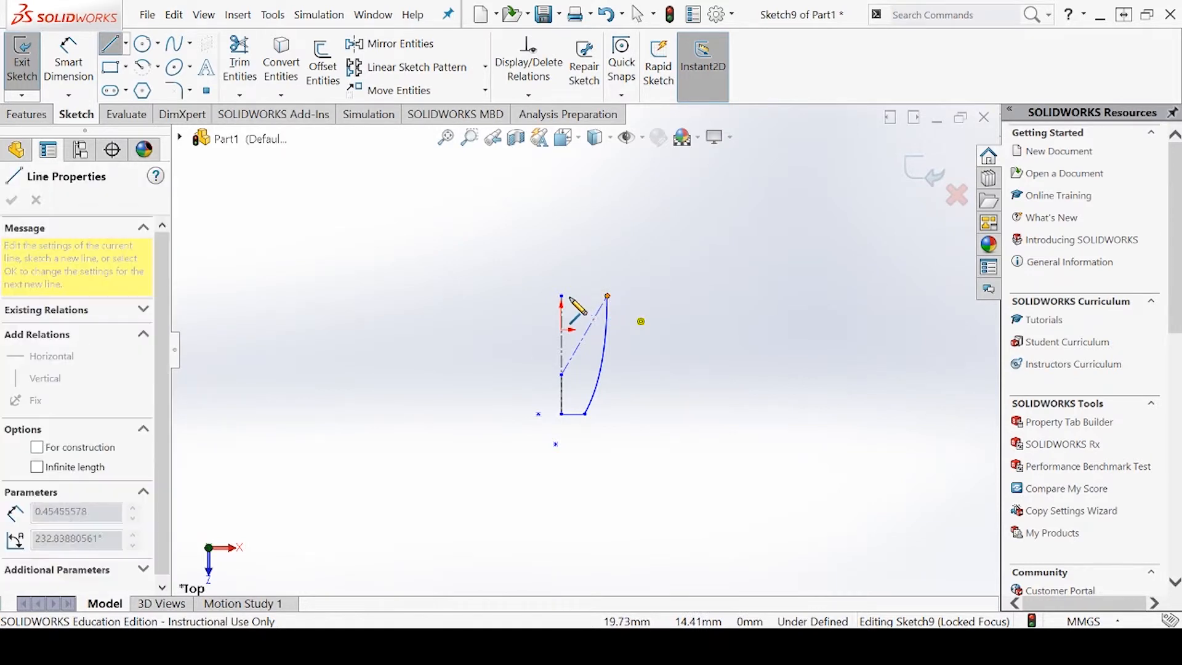
pyautogui.click(561, 296)
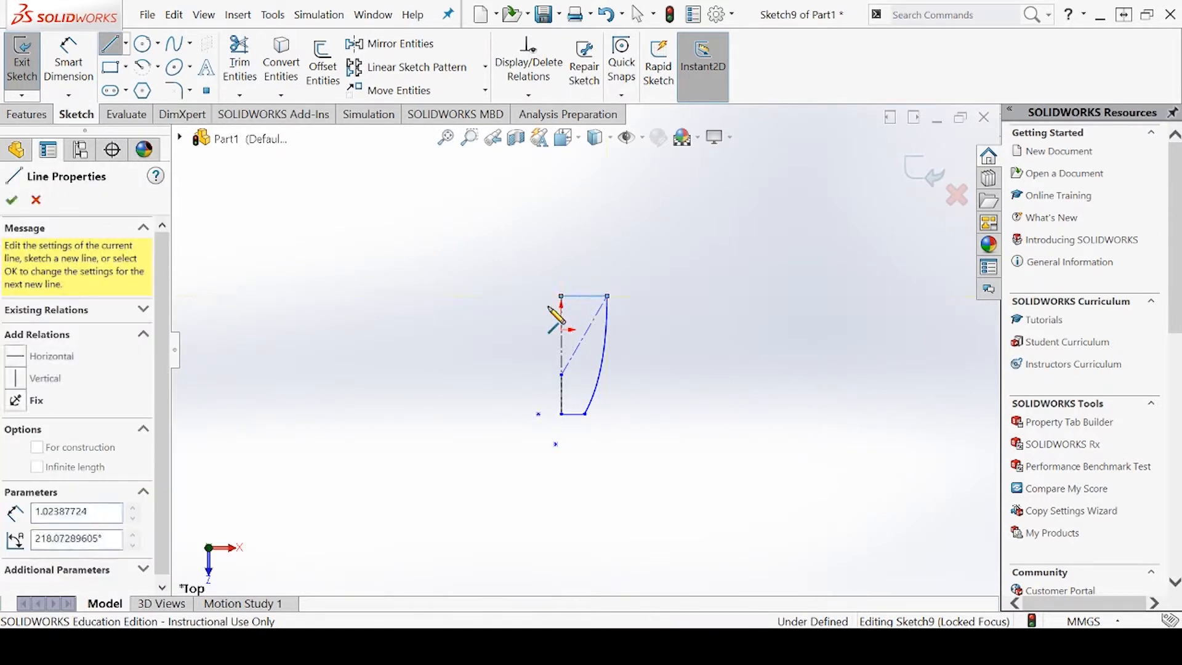
pyautogui.click(561, 414)
pyautogui.press('Escape')
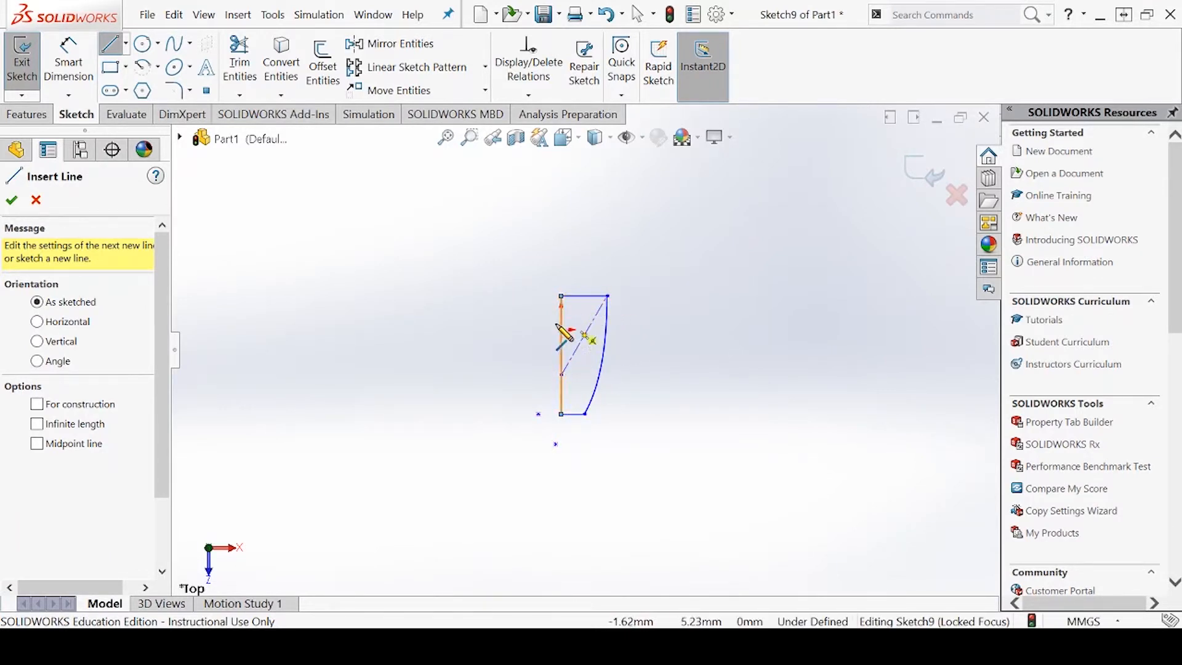
pyautogui.click(12, 200)
# - Revolve the half profile 360 degrees about its vertical line to form a solid body
pyautogui.click(34, 114)
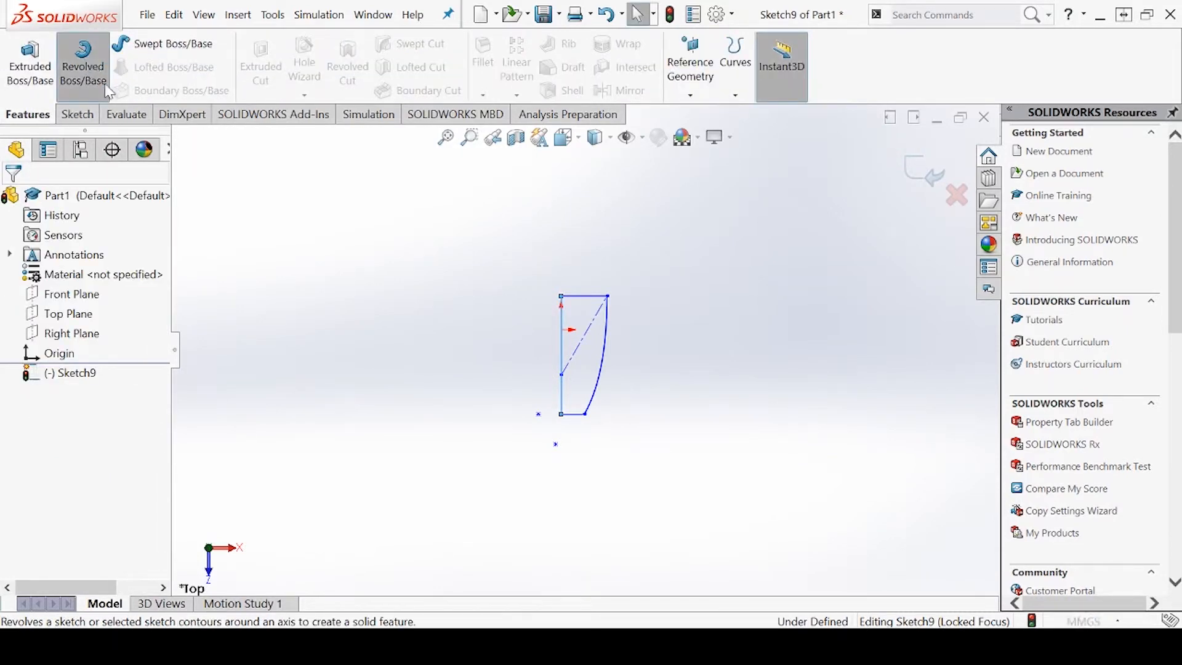
pyautogui.click(84, 65)
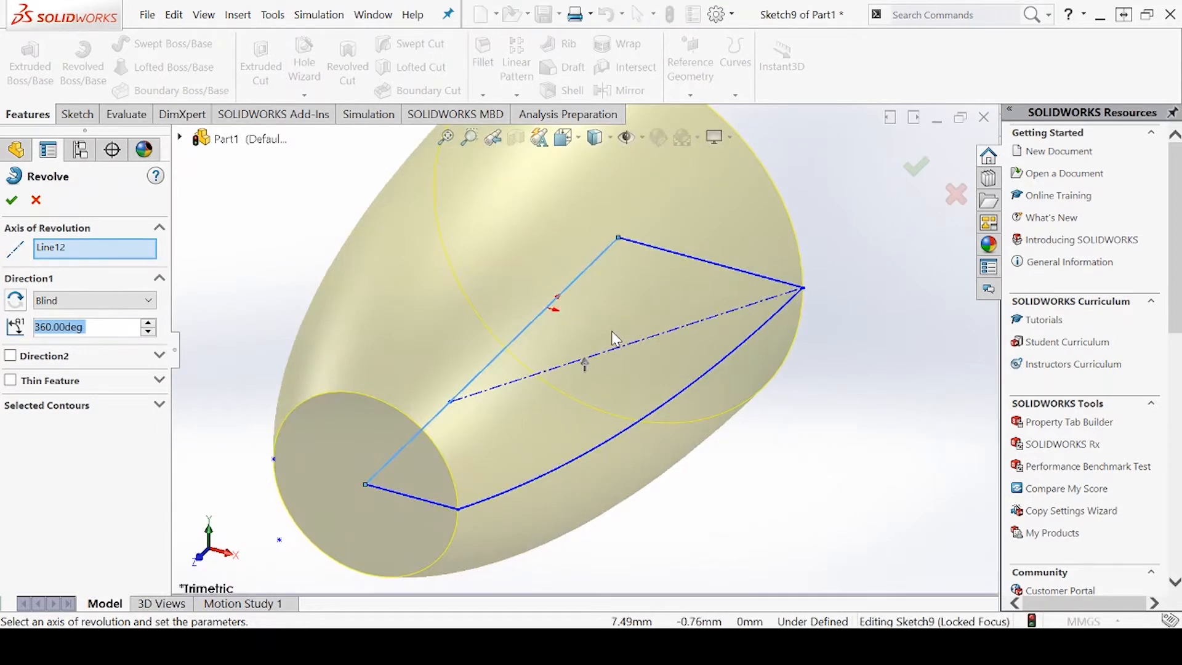
pyautogui.scroll(2, 600, 340)
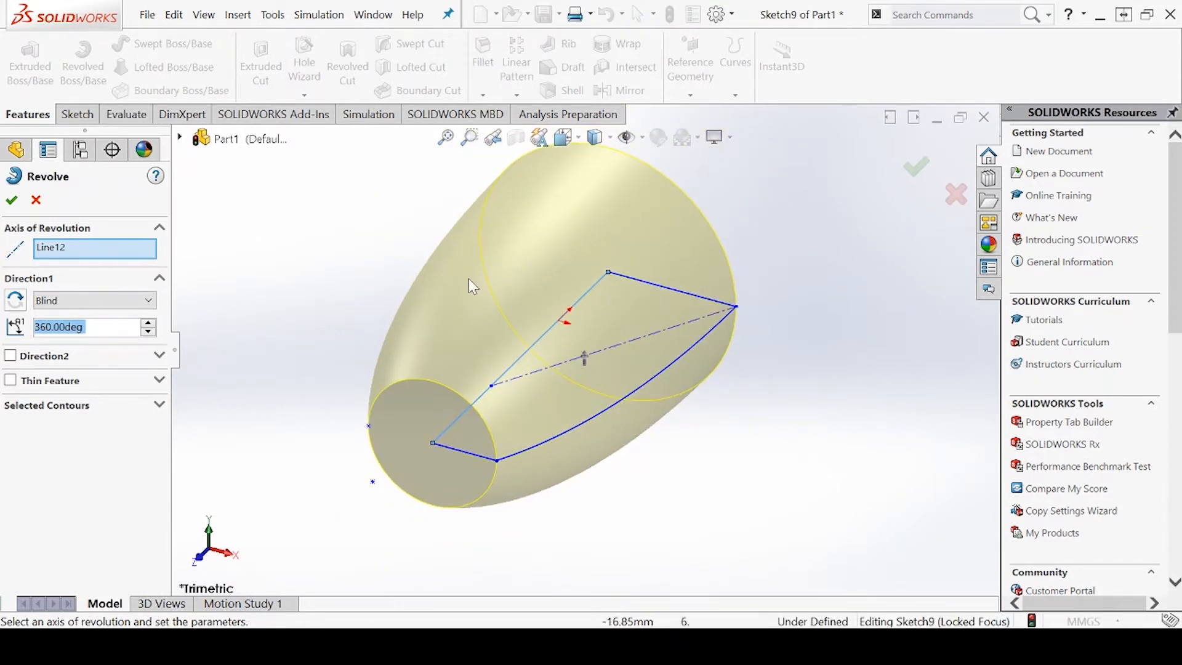
pyautogui.moveTo(612, 485); pyautogui.dragTo(556, 583, button='middle')
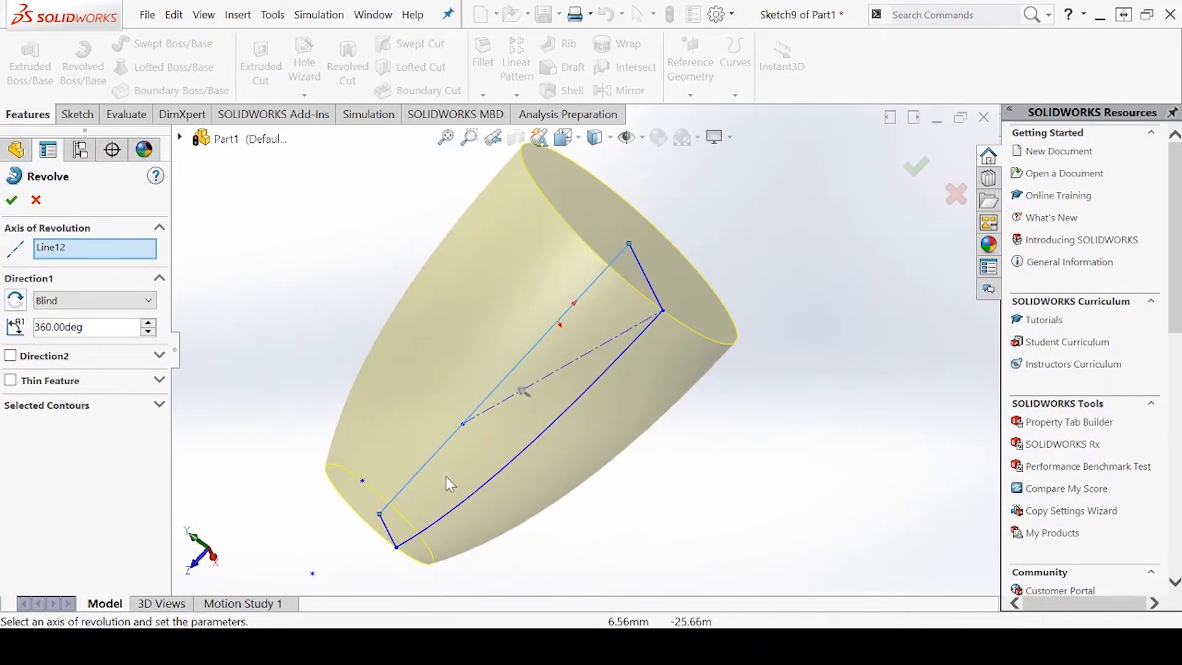
pyautogui.click(5, 199)
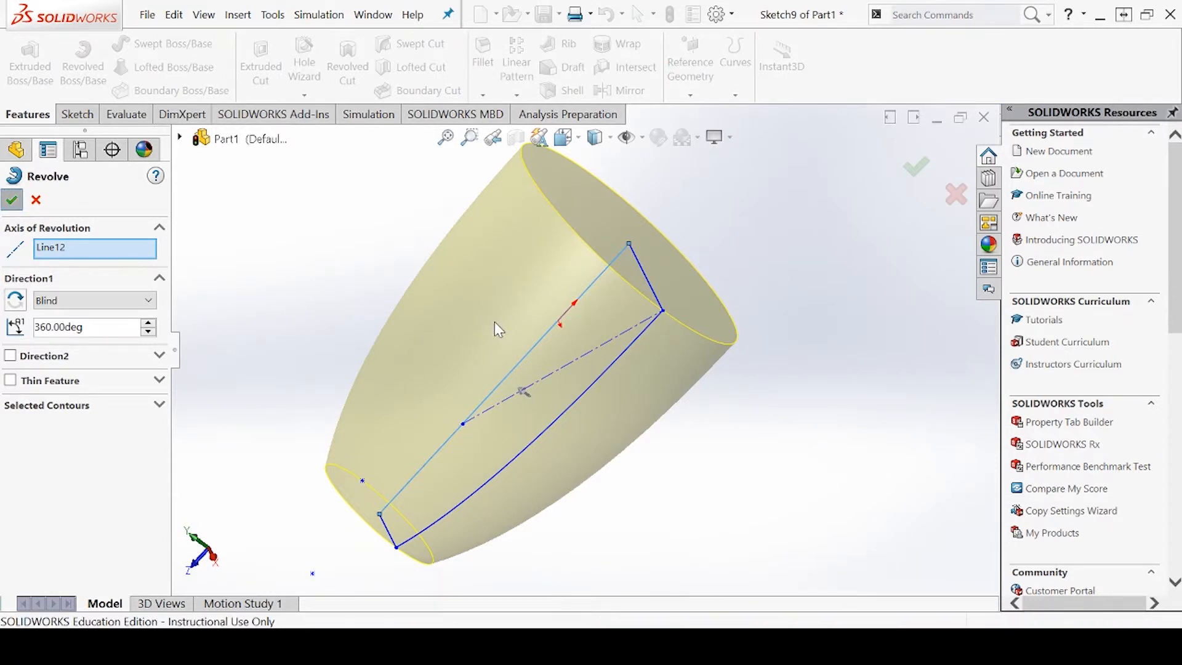
pyautogui.scroll(3, 440, 308)
pyautogui.moveTo(441, 308); pyautogui.dragTo(502, 461, button='middle')
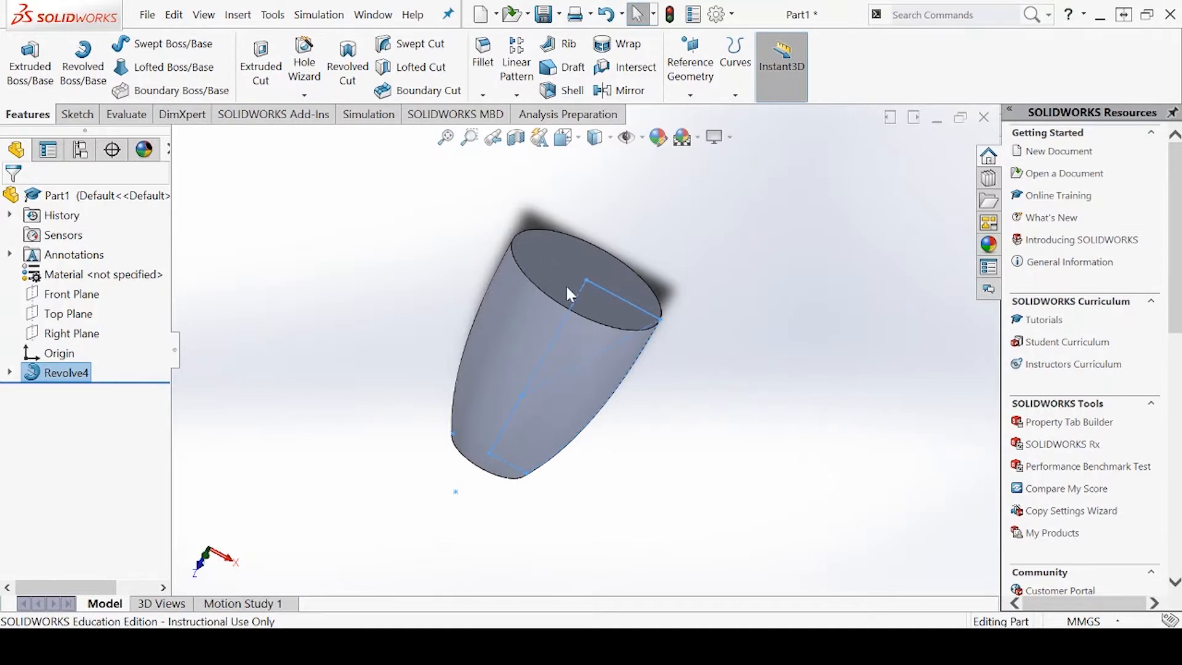
pyautogui.scroll(-2, 544, 331)
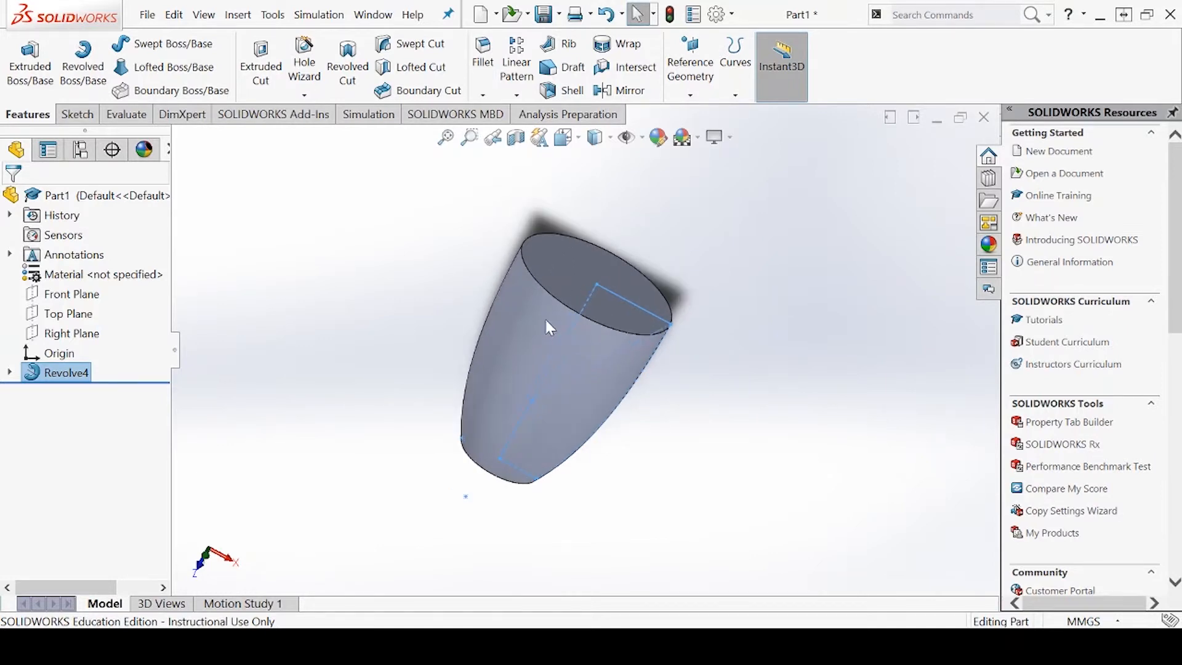
# - Shell the revolved body outward with a 2 mm wall, removing the large and small circular end faces
pyautogui.click(556, 93)
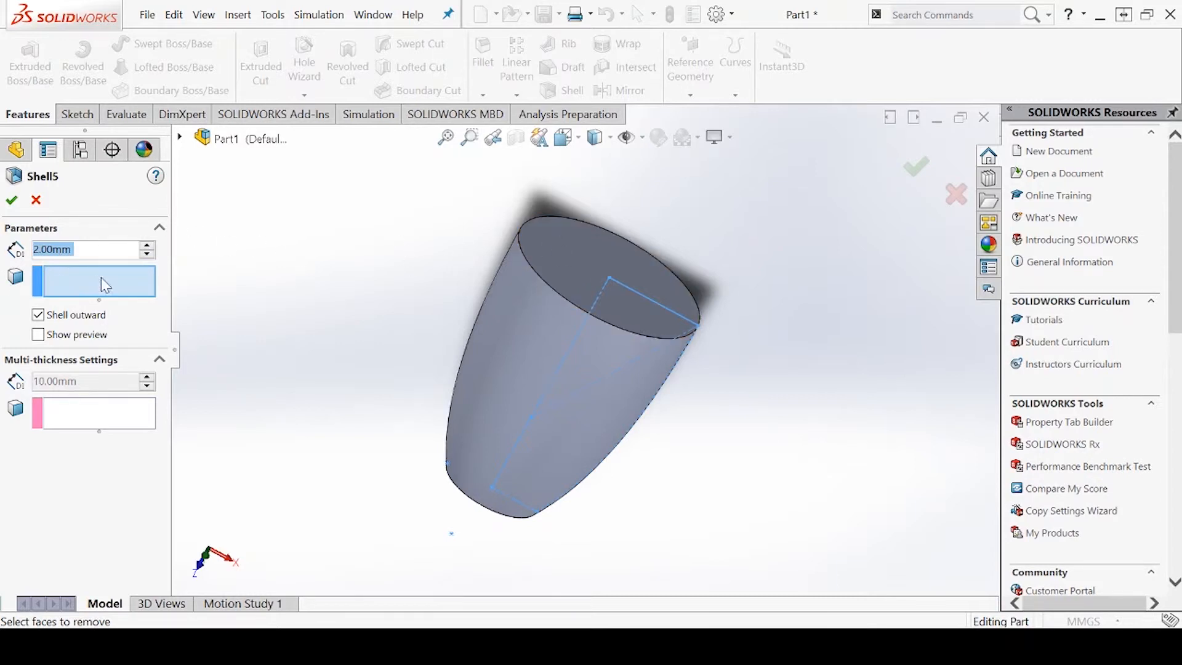
pyautogui.click(579, 255)
pyautogui.moveTo(499, 464); pyautogui.dragTo(469, 477, button='middle')
pyautogui.click(468, 475)
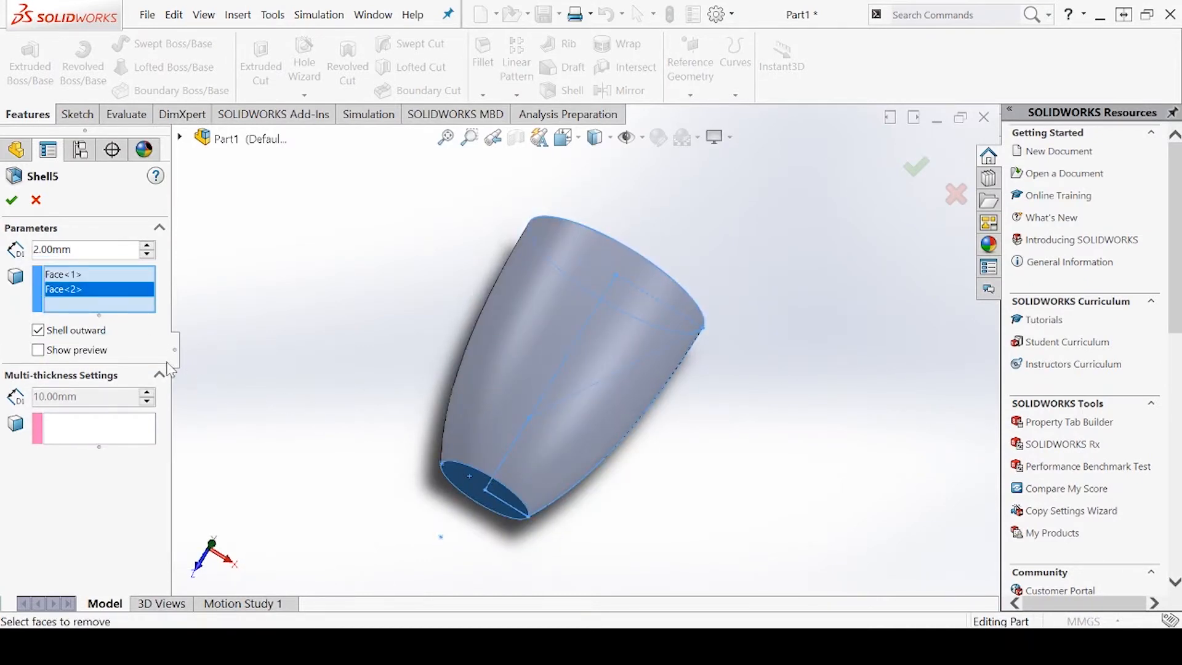
pyautogui.click(38, 350)
pyautogui.moveTo(699, 269); pyautogui.dragTo(498, 316, button='middle')
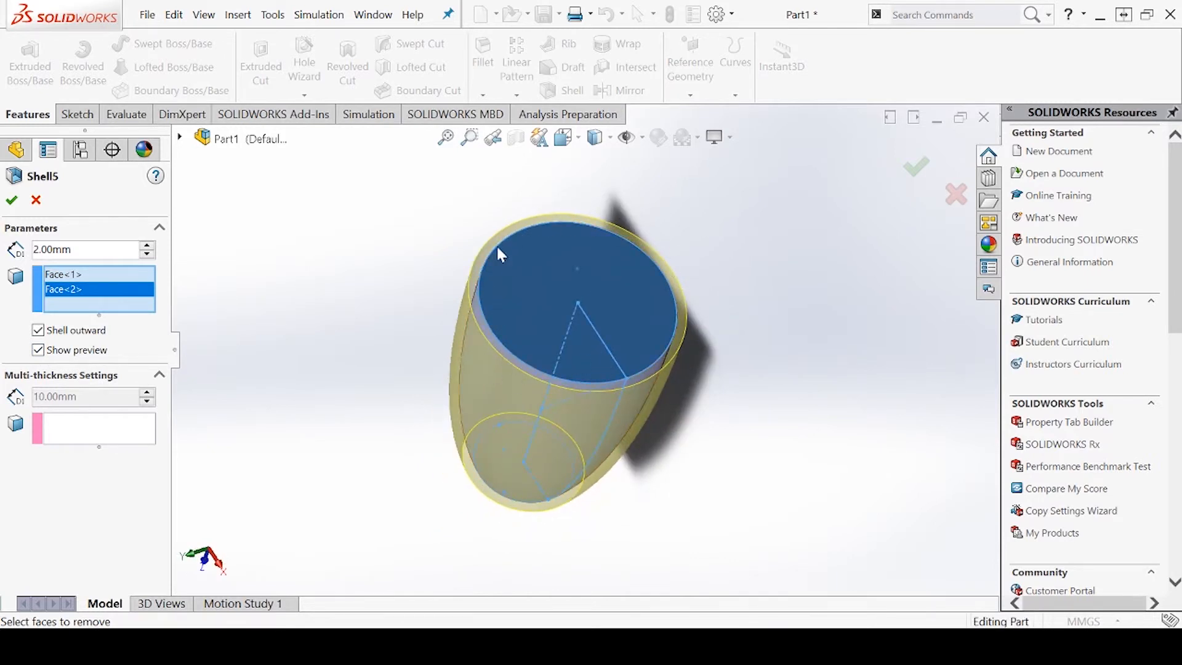
pyautogui.moveTo(552, 338); pyautogui.dragTo(529, 397, button='middle')
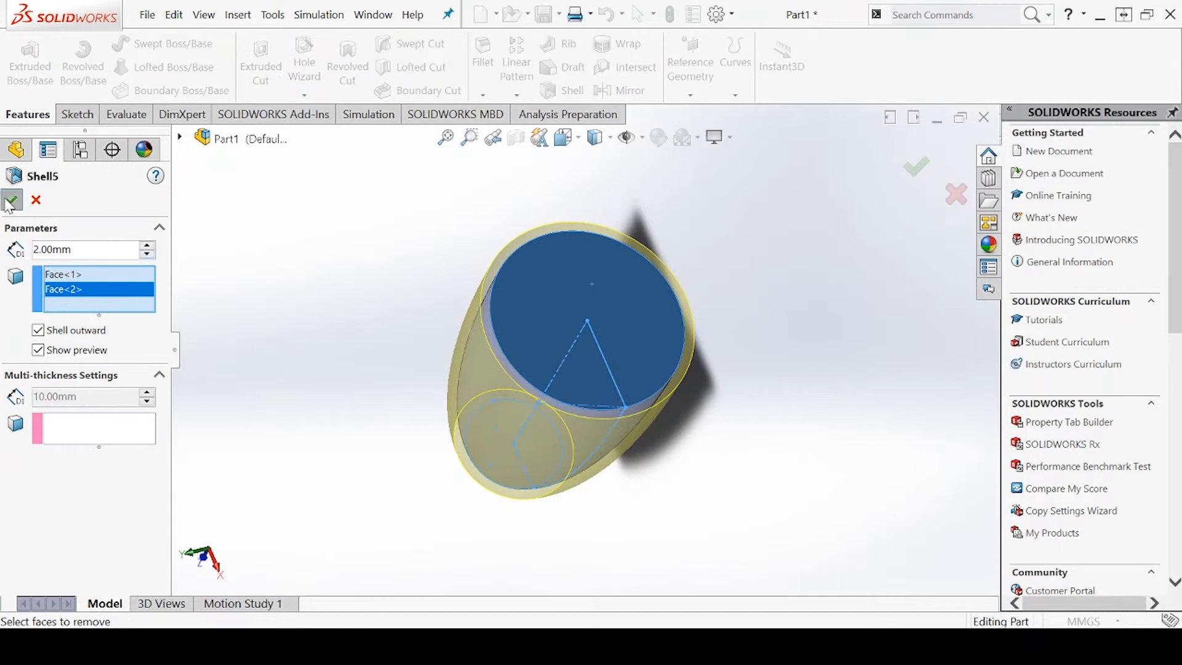
pyautogui.press('Return')
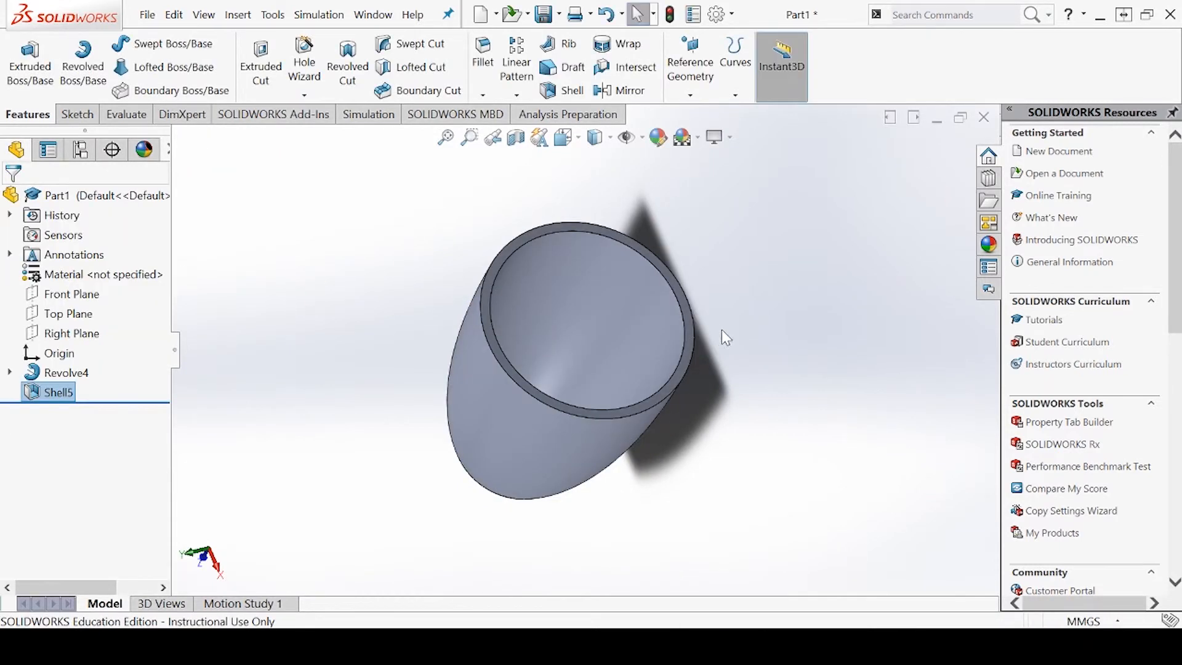
pyautogui.moveTo(658, 412); pyautogui.dragTo(677, 324, button='middle')
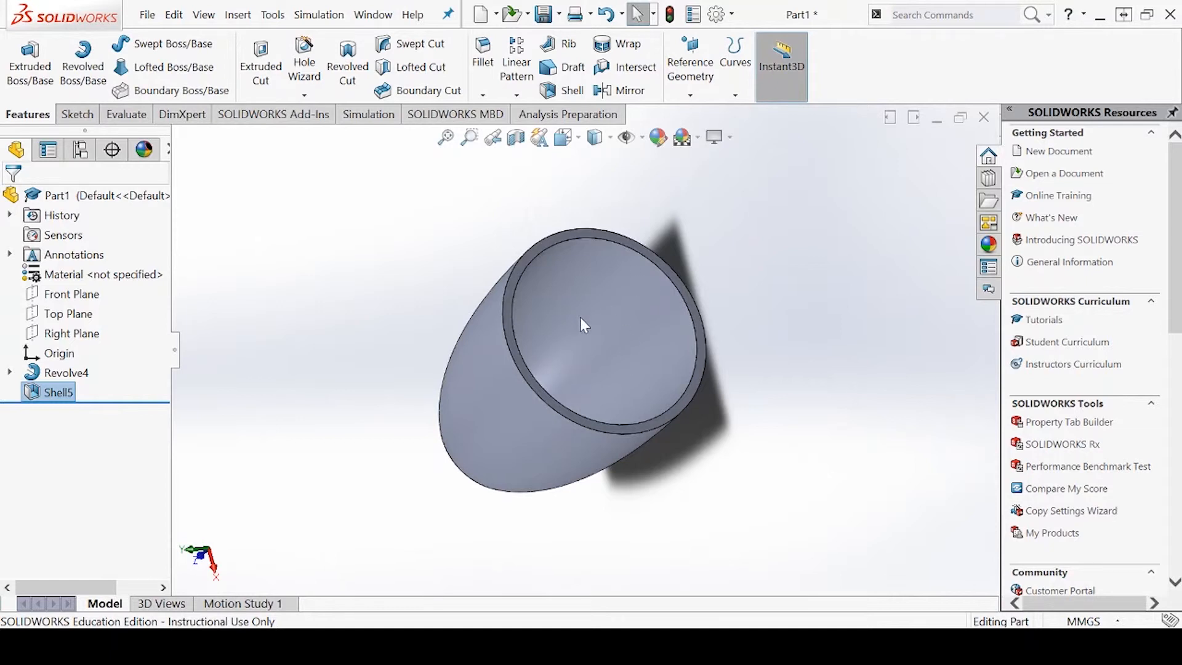
pyautogui.moveTo(591, 319)
pyautogui.mouseDown(button='middle')
pyautogui.moveTo(563, 271)
pyautogui.moveTo(571, 324)
pyautogui.moveTo(592, 319)
pyautogui.mouseUp(button='middle')
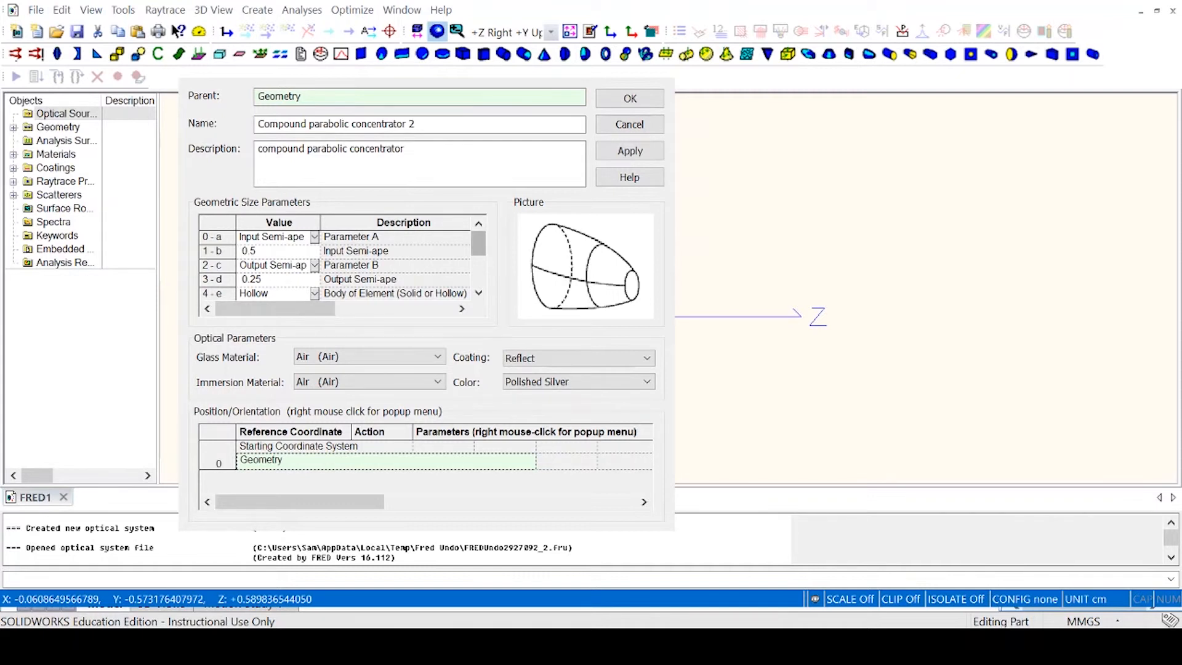
# - In FRED, set the compound parabolic concentrator's input semi-aperture to 20 and output semi-aperture to 10
pyautogui.click(276, 251)
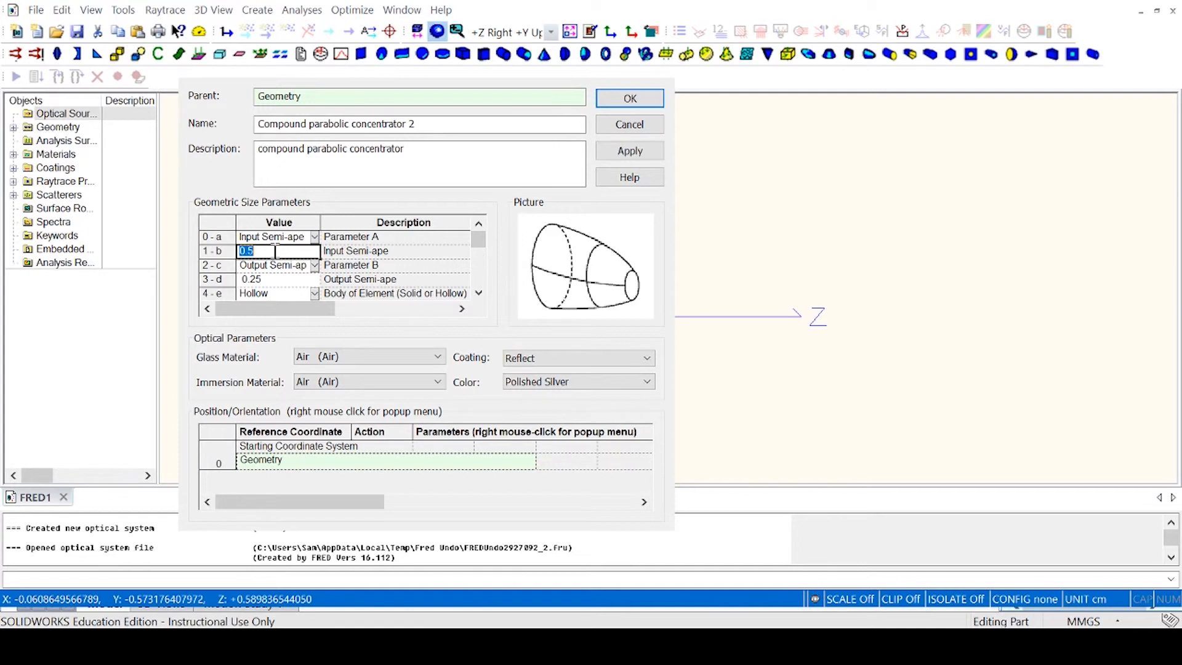
pyautogui.write('20')
pyautogui.click(242, 280)
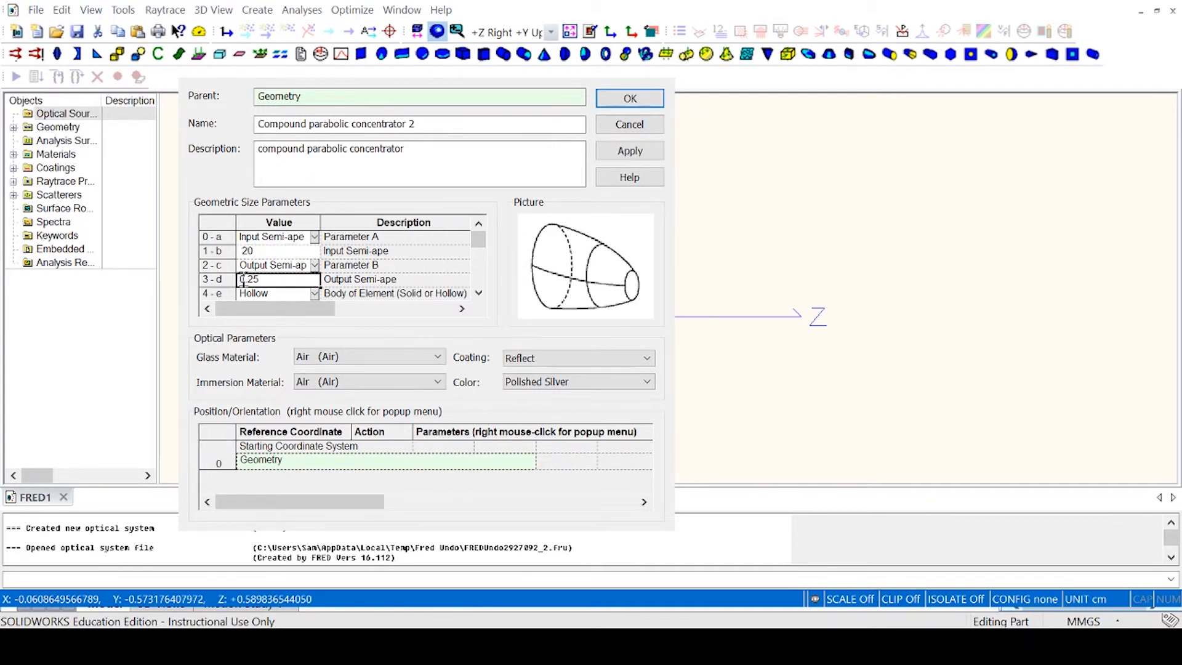
pyautogui.write('10')
pyautogui.press('Delete')
pyautogui.press('Delete')
pyautogui.press('Delete')
pyautogui.press('Delete')
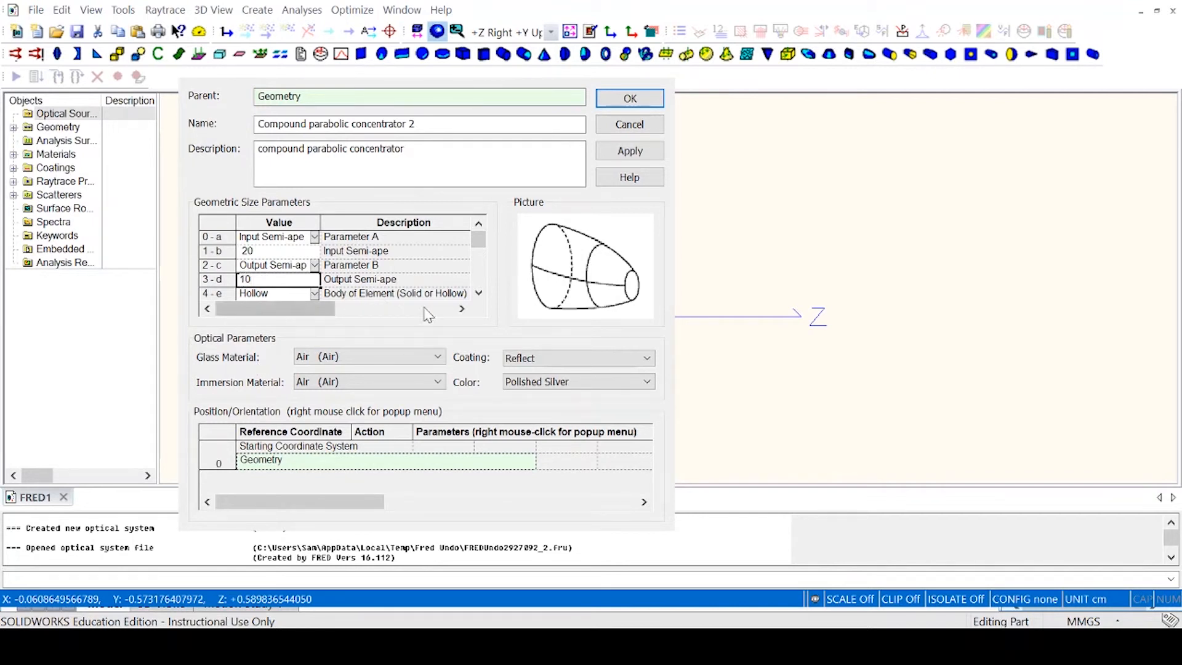
# - Keep the concentrator's body type as Hollow and apply its geometric parameters
pyautogui.click(478, 294)
pyautogui.click(478, 293)
pyautogui.click(277, 265)
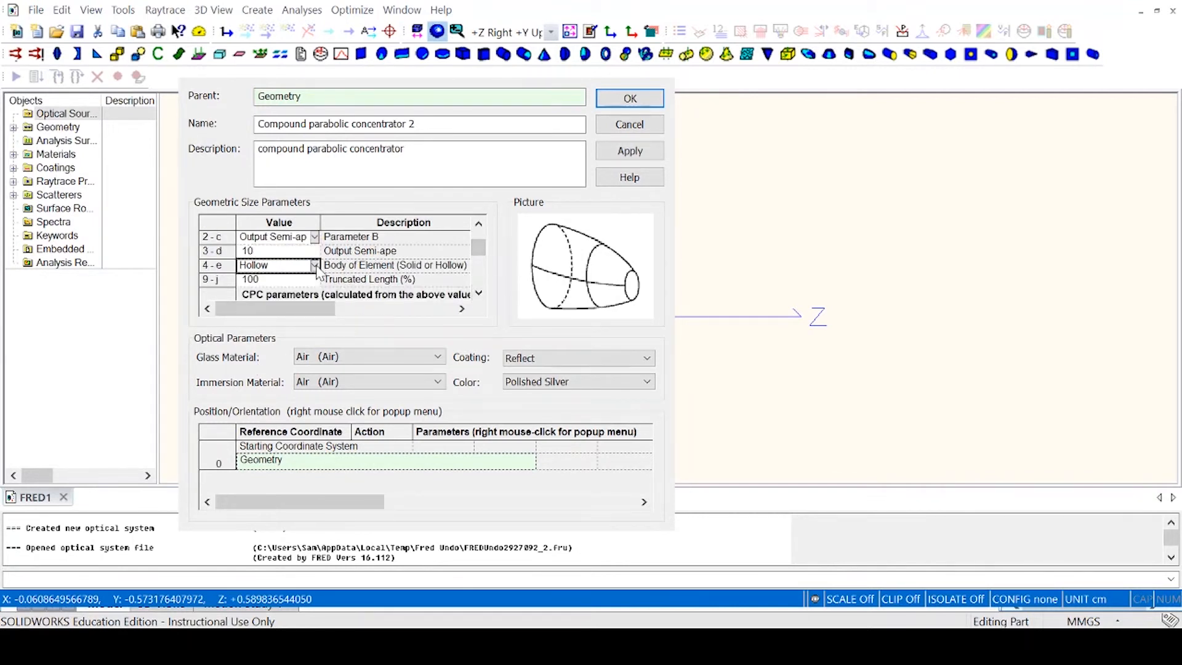
pyautogui.click(317, 266)
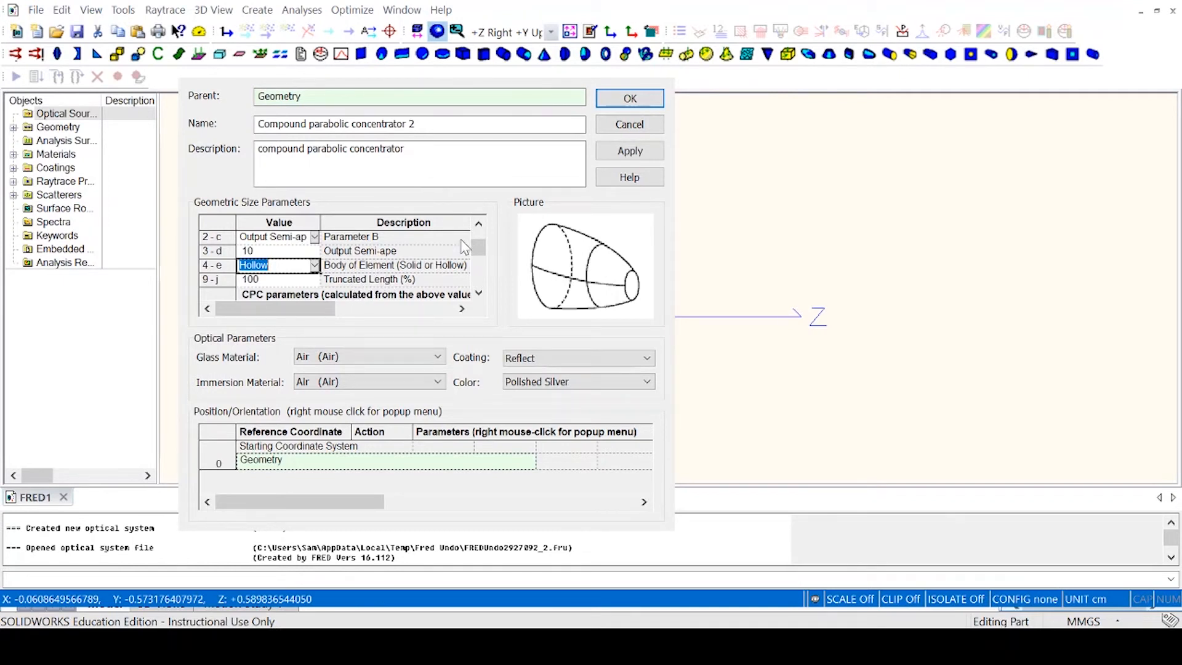
pyautogui.click(618, 153)
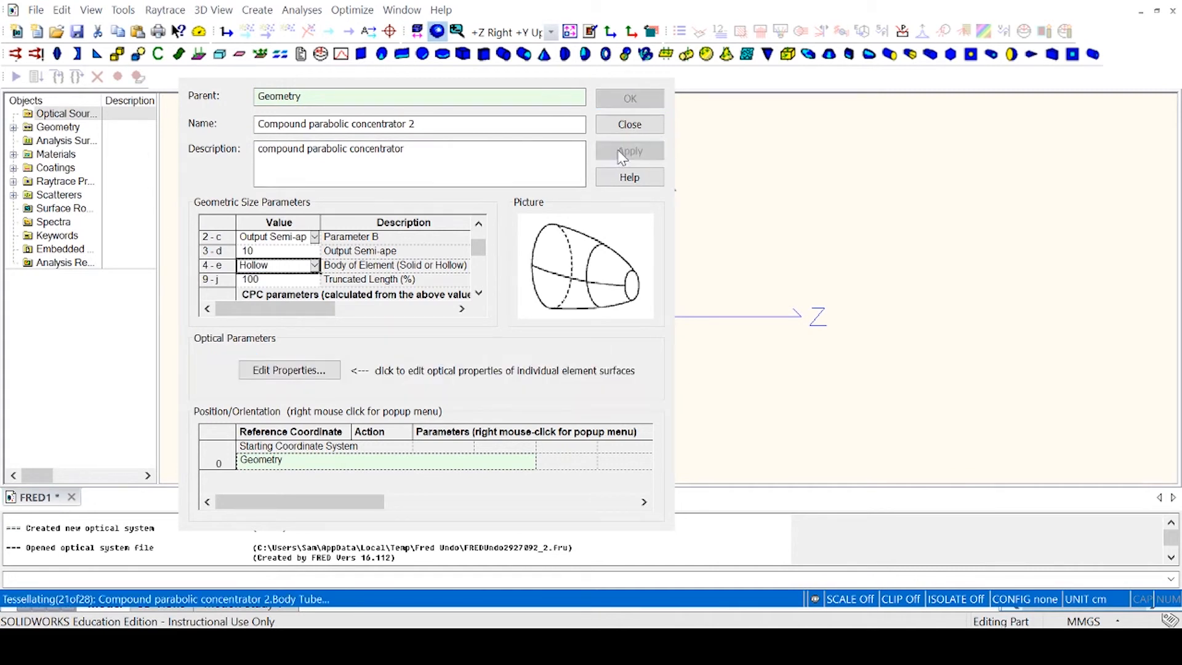
# - Examine the concentrator's calculated length, acceptance angle, concentration ratio and focal length, and accept the element
pyautogui.click(478, 293)
pyautogui.click(479, 293)
pyautogui.click(478, 293)
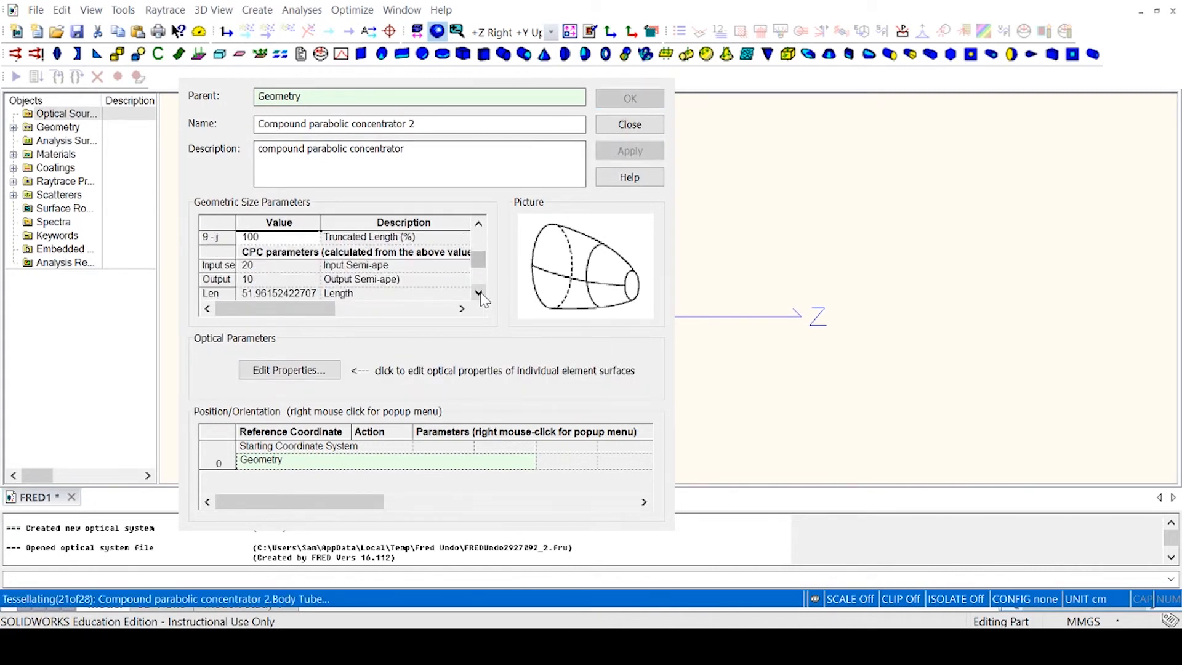
pyautogui.click(478, 293)
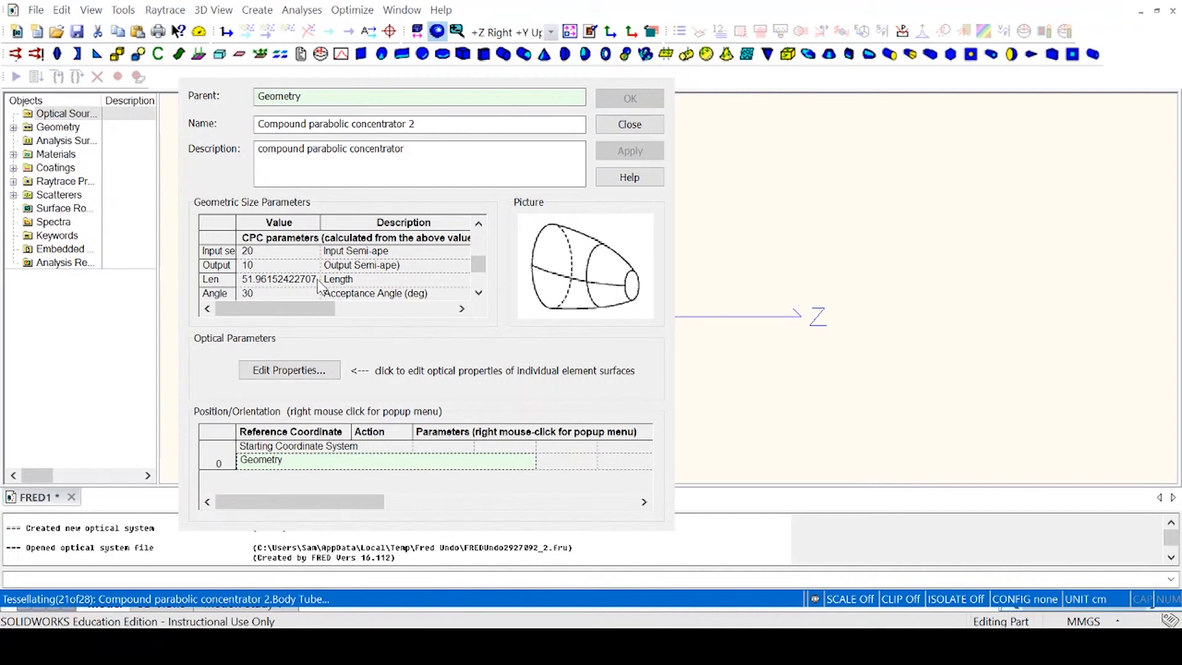
pyautogui.click(477, 292)
pyautogui.click(478, 292)
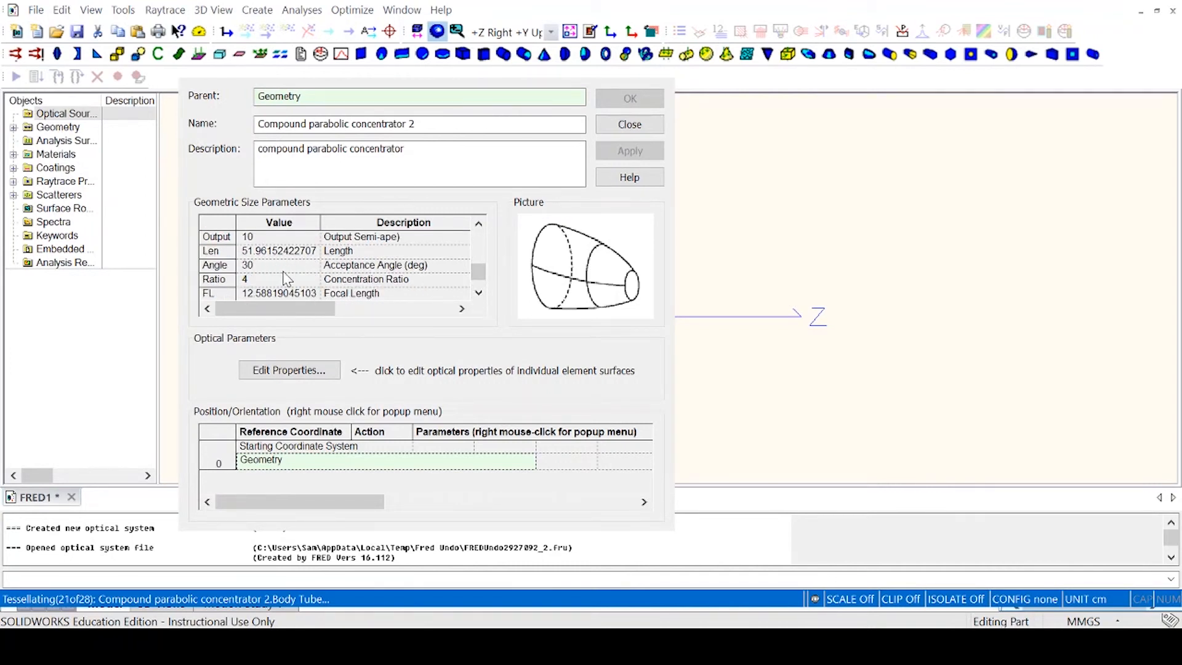
pyautogui.click(478, 292)
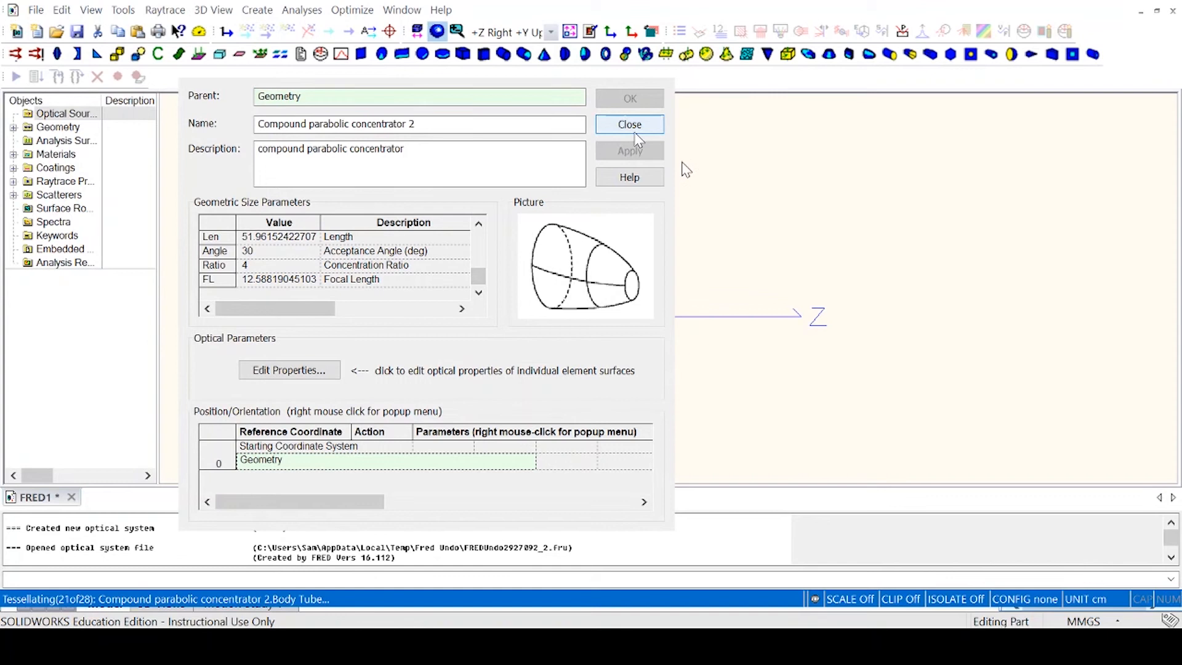
pyautogui.scroll(3, 432, 299)
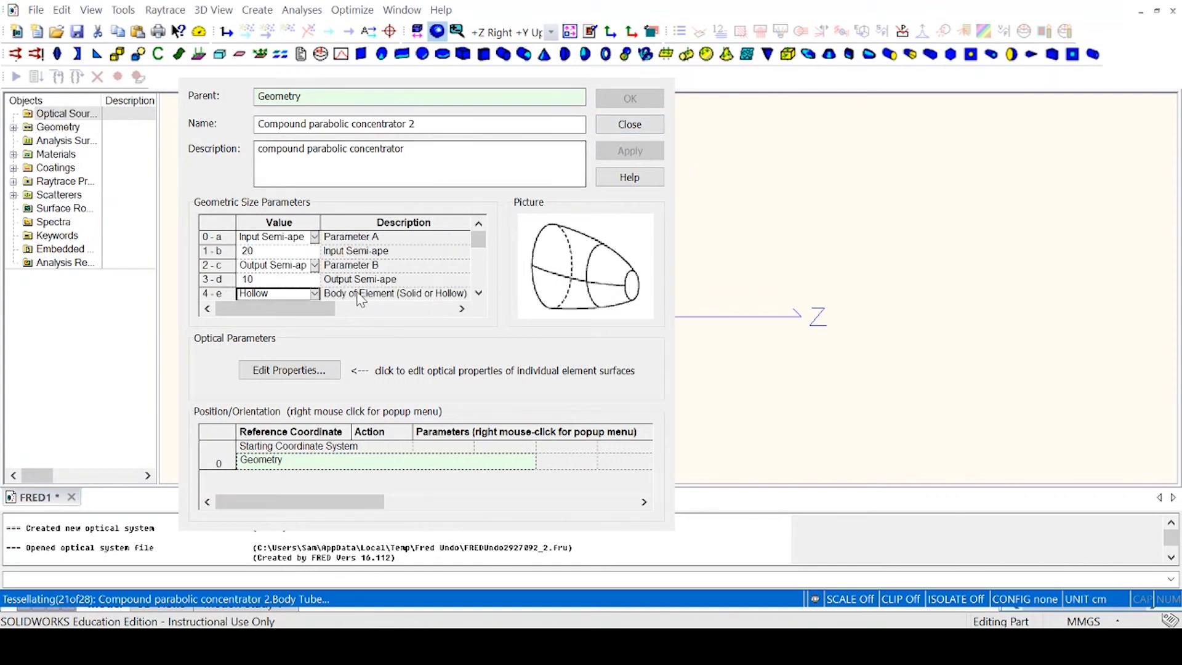
pyautogui.click(278, 251)
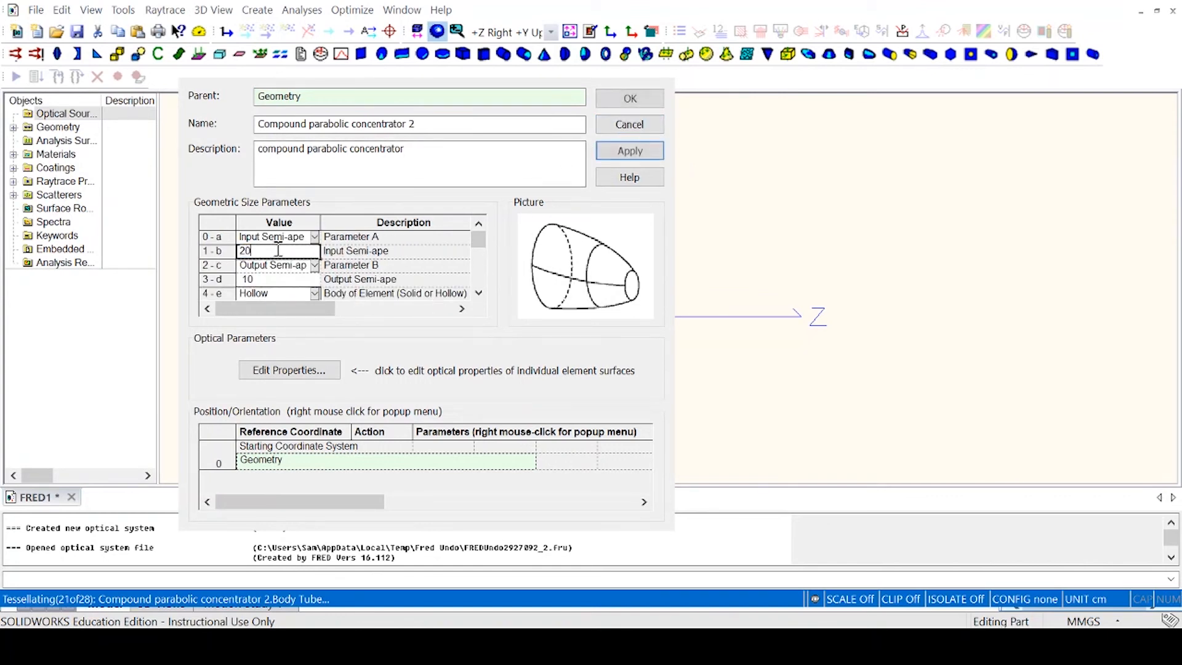
pyautogui.click(626, 99)
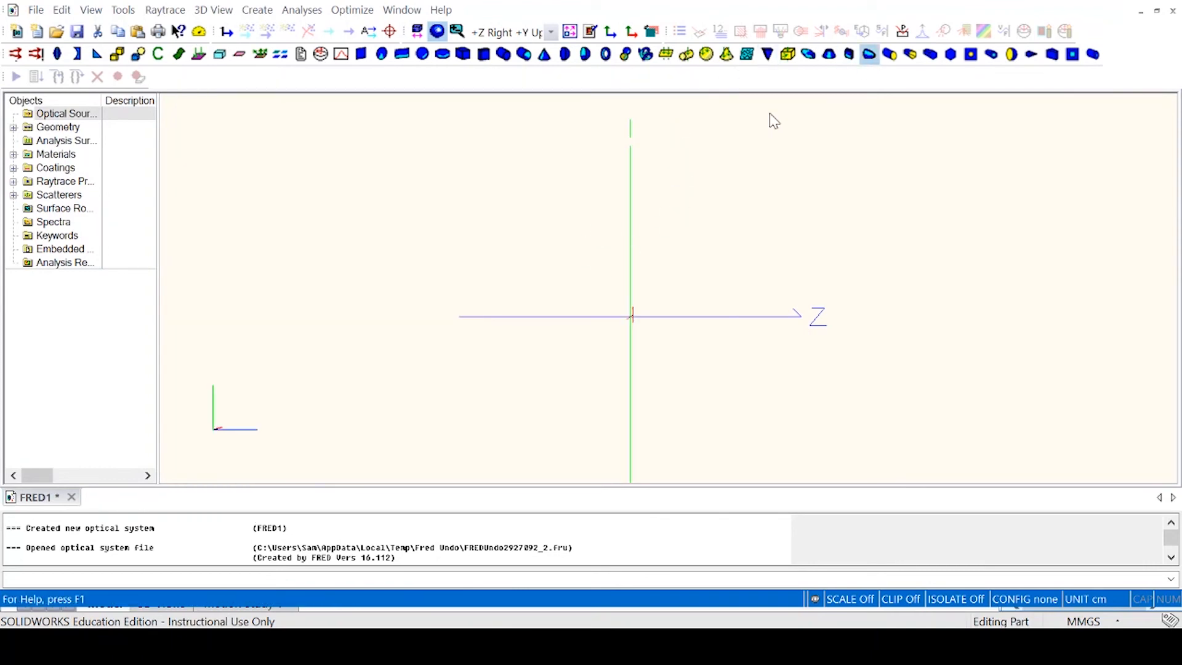
# - Create another hollow compound parabolic concentrator with an input semi-aperture of 0.5 and an output semi-aperture of 0.25
pyautogui.click(869, 54)
pyautogui.click(630, 151)
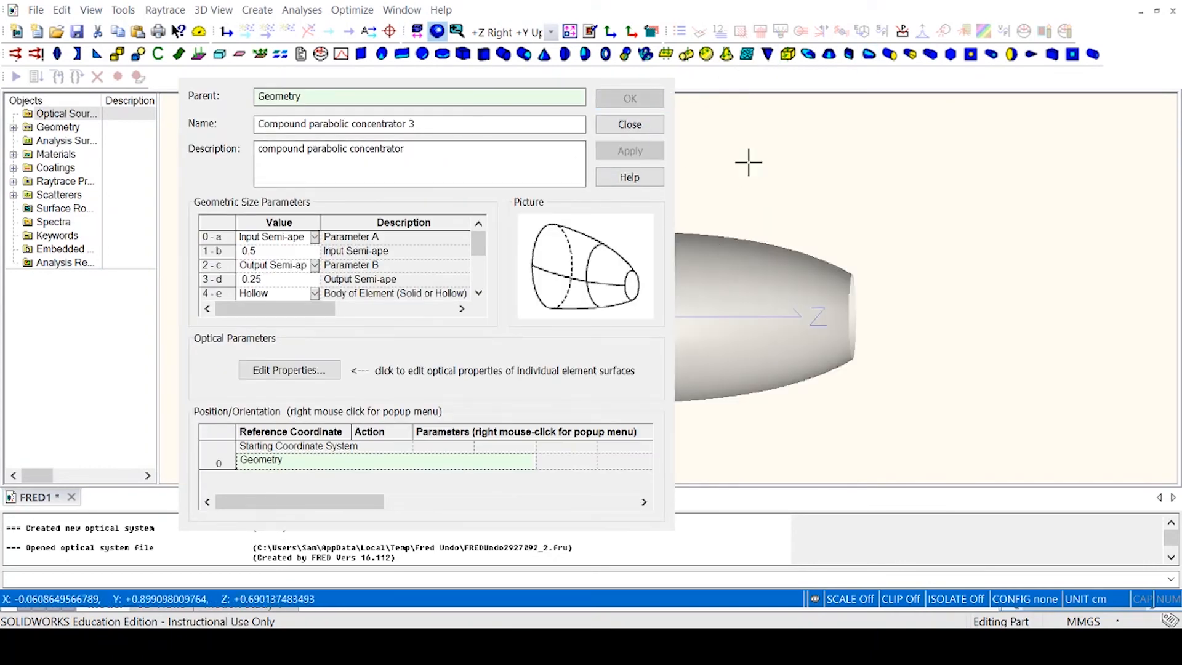
pyautogui.click(629, 124)
pyautogui.moveTo(575, 232); pyautogui.dragTo(907, 256)
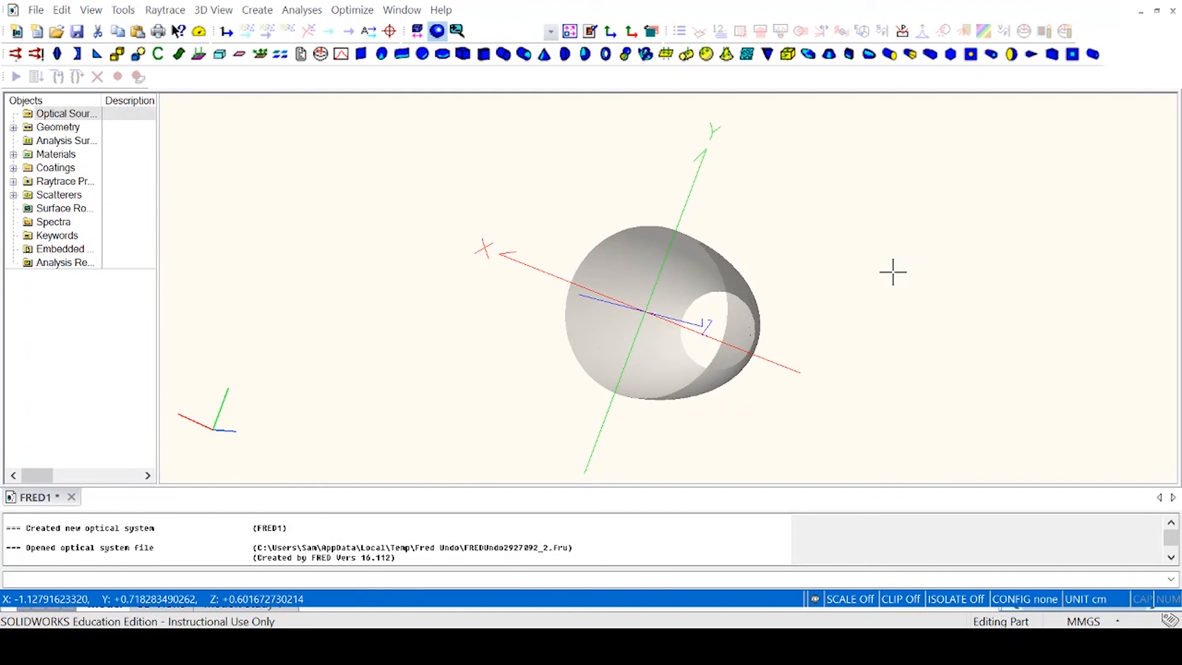